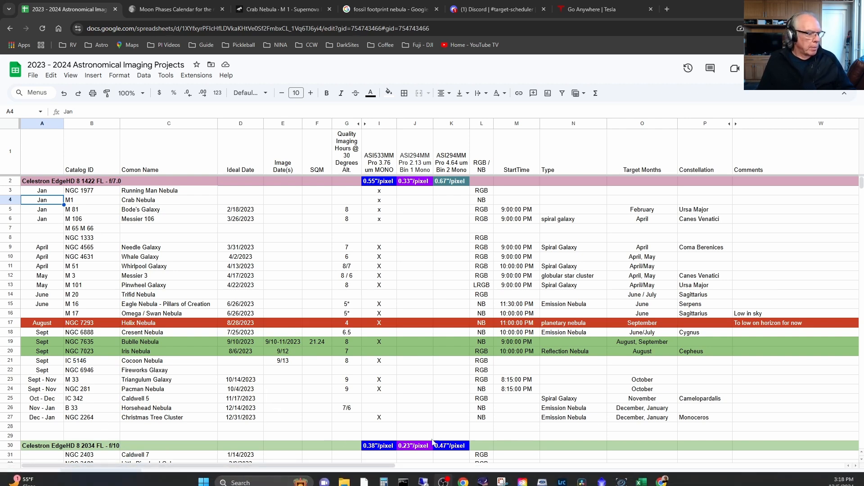
Switch to N.I.N.A., expand the projects and exposure templates in Target Management, and list the exposure templates of profile EdgeHD 1422 ASI533MM Bin1
click(441, 480)
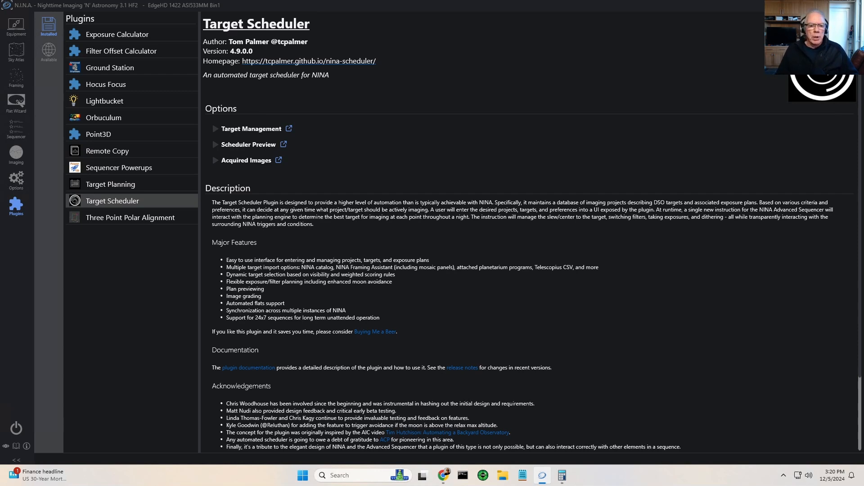
click(216, 129)
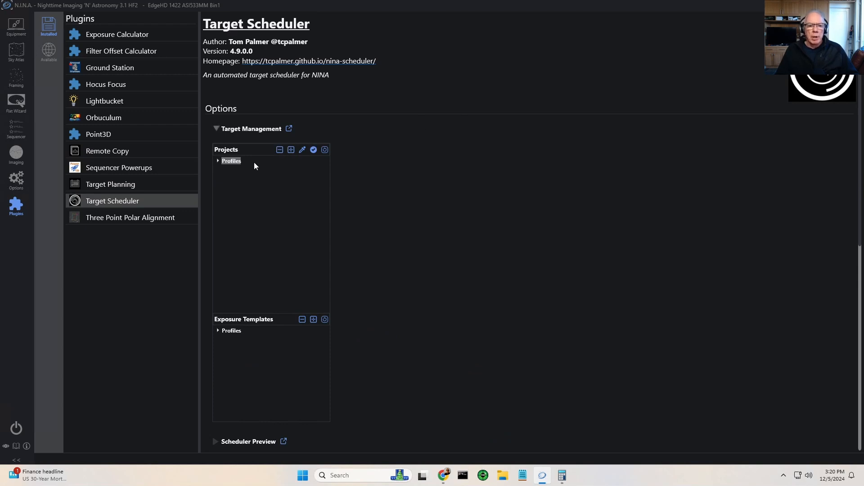
click(218, 331)
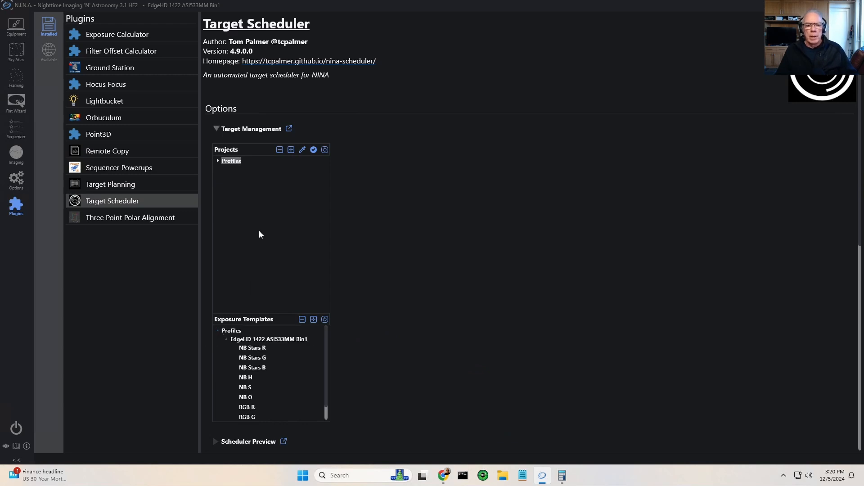
click(218, 161)
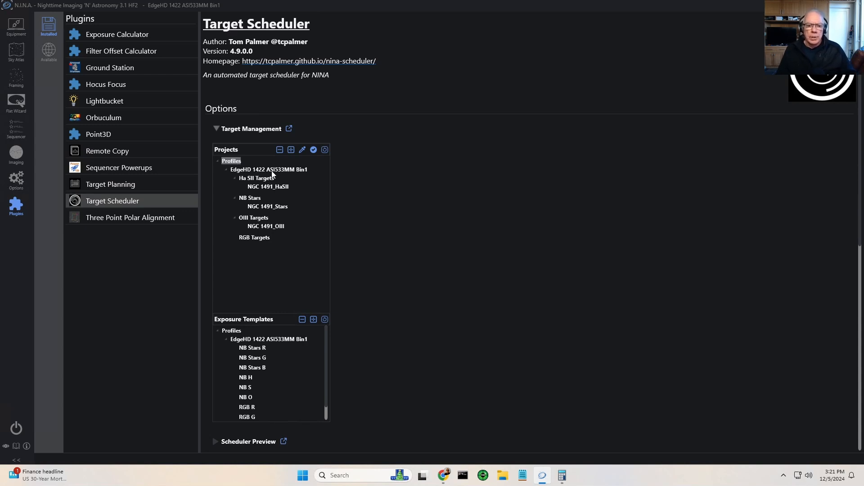
click(269, 342)
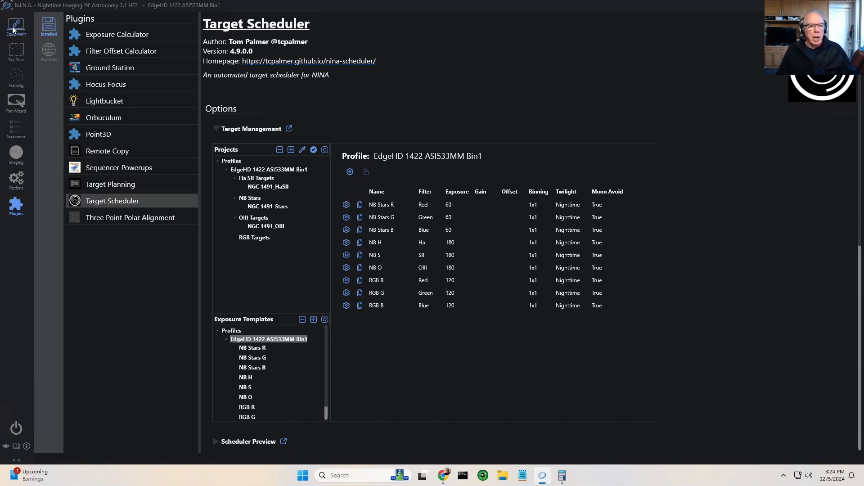
Send the Crab Nebula (NGC 1952) from the sky atlas to the framing assistant and return to the Target Scheduler plugin
click(17, 54)
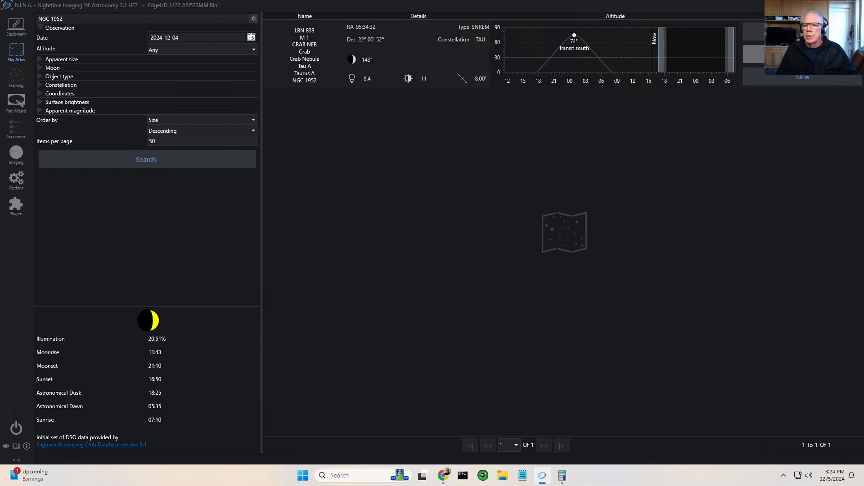
click(754, 54)
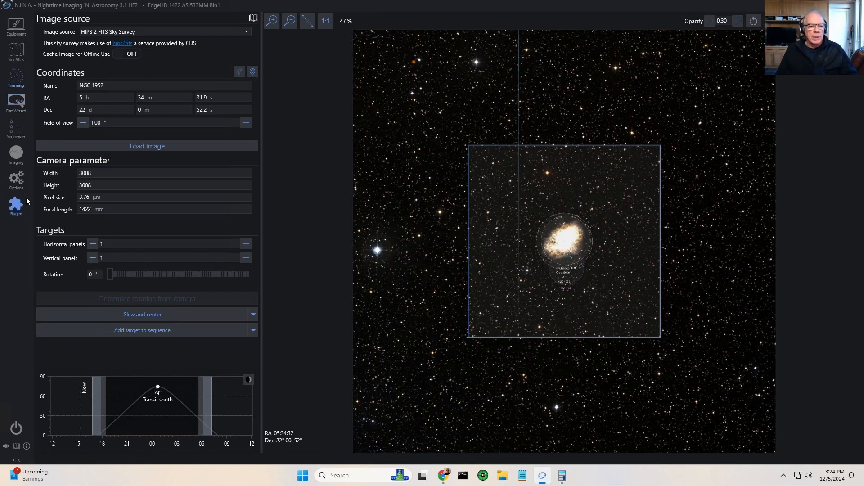
click(16, 207)
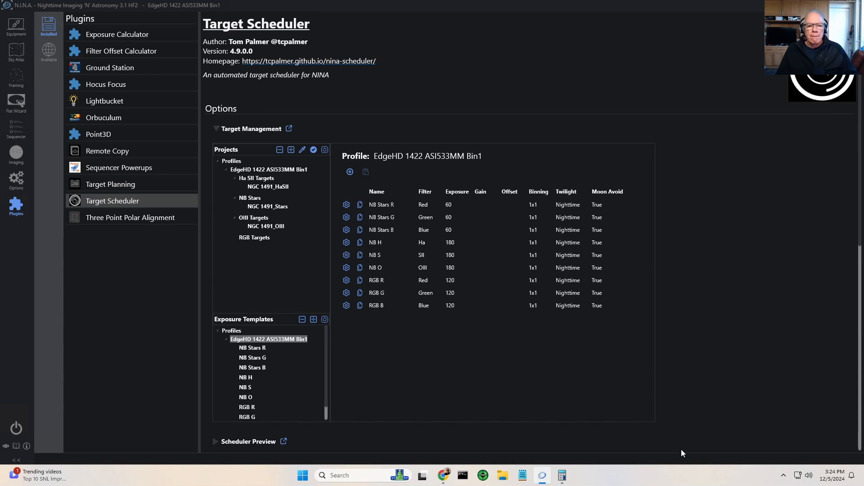
Examine the Ha SII Targets project's priority and minimum altitude options in edit mode and leave without changing the project
click(269, 180)
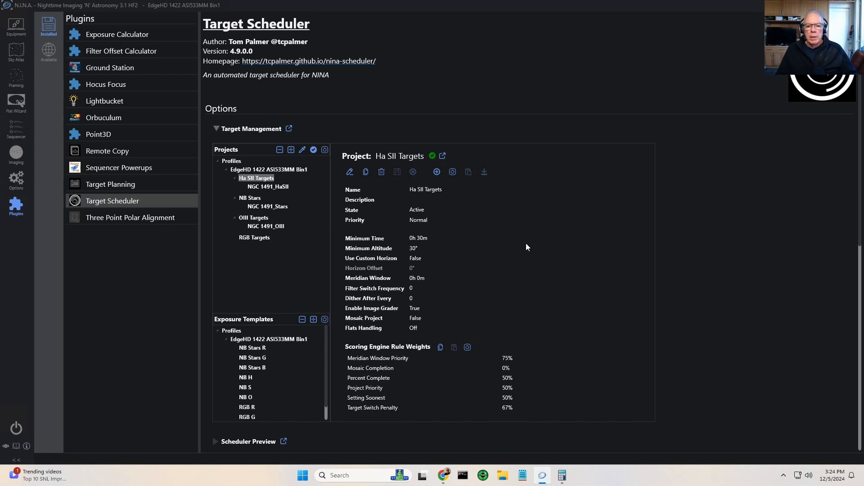
click(350, 173)
click(469, 220)
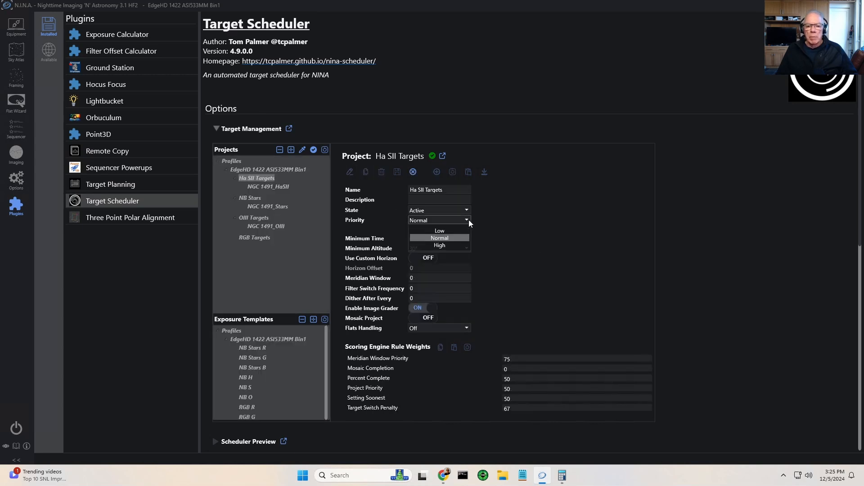
click(440, 238)
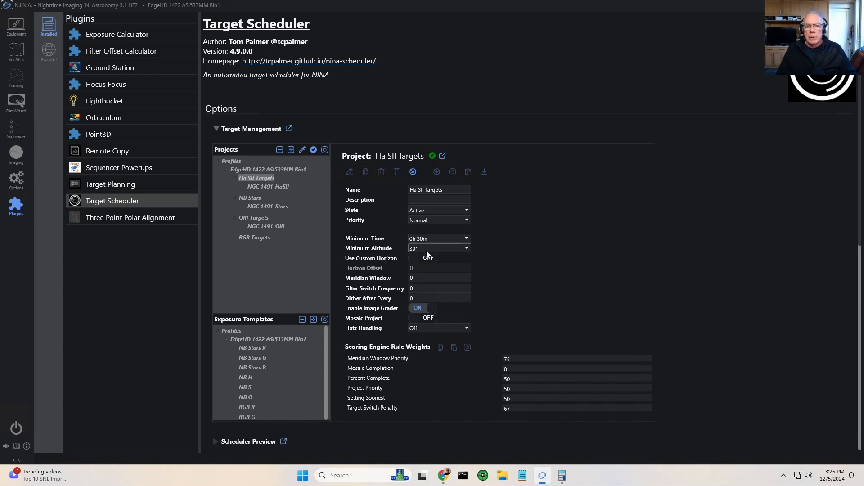
click(468, 248)
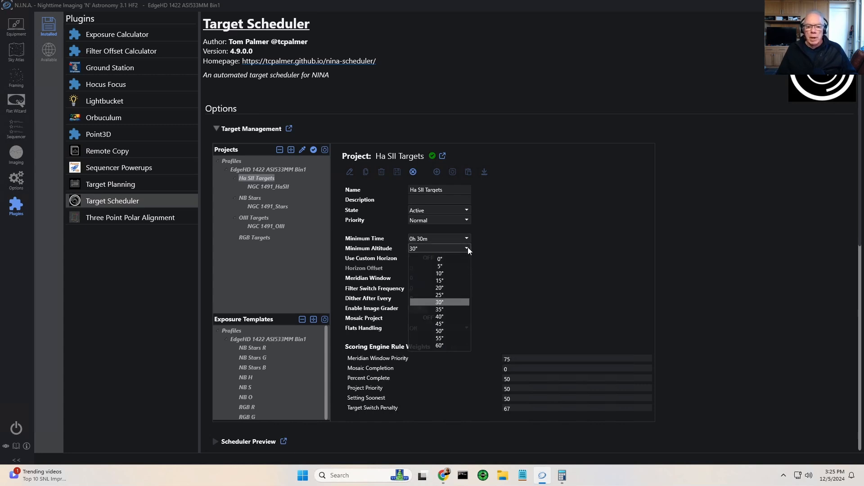
click(445, 301)
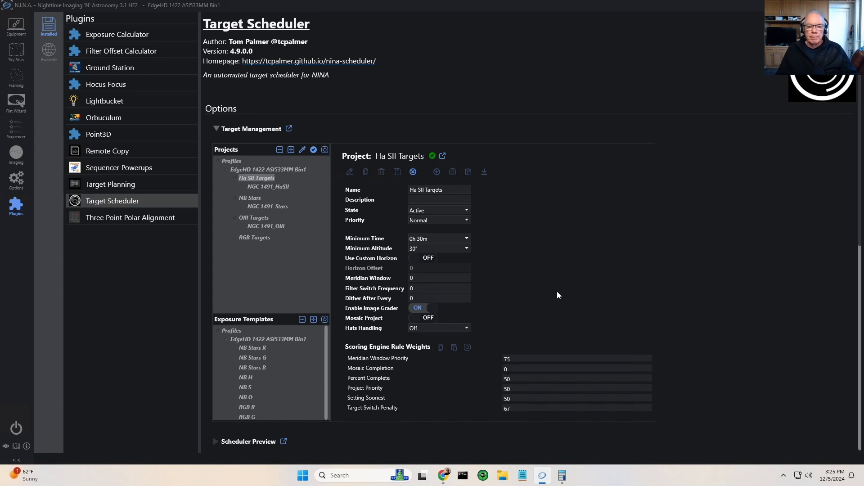
click(413, 173)
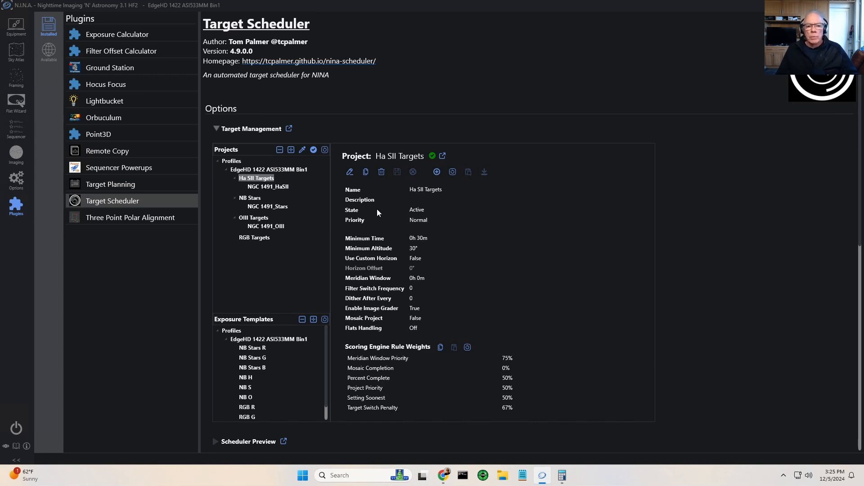
Add a new target to the Ha SII Targets project and import NGC 1952 from the framing assistant, checking its framing
click(284, 189)
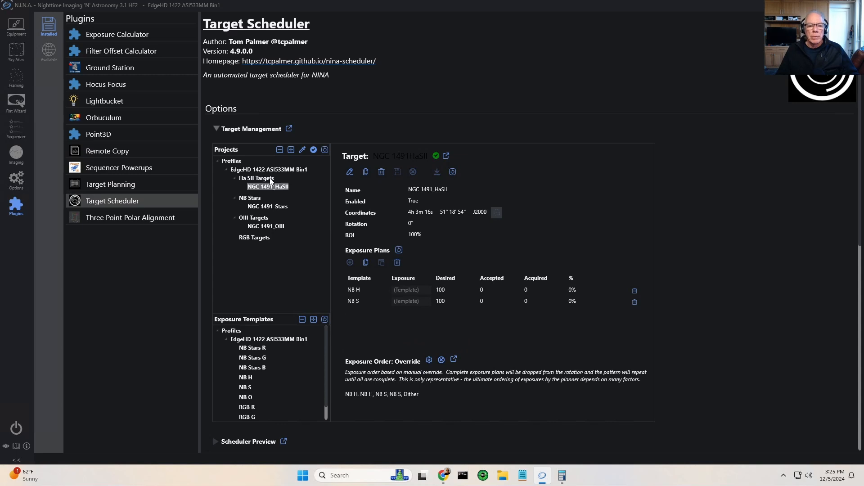
click(273, 179)
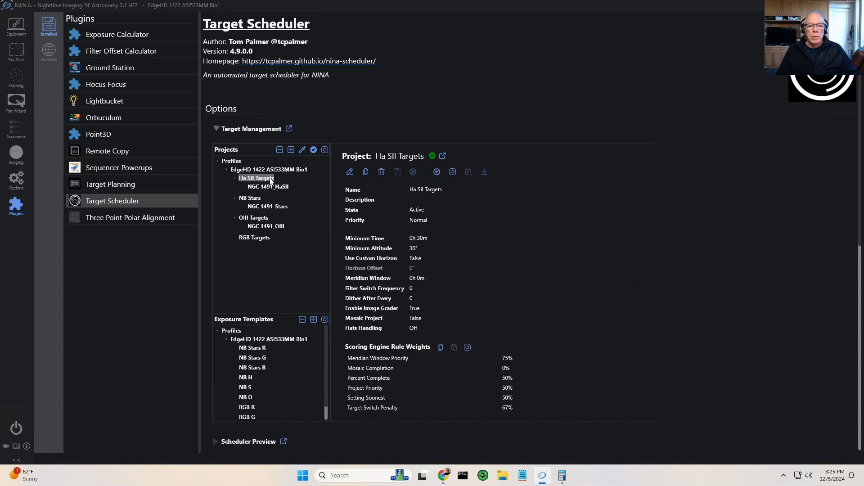
click(437, 173)
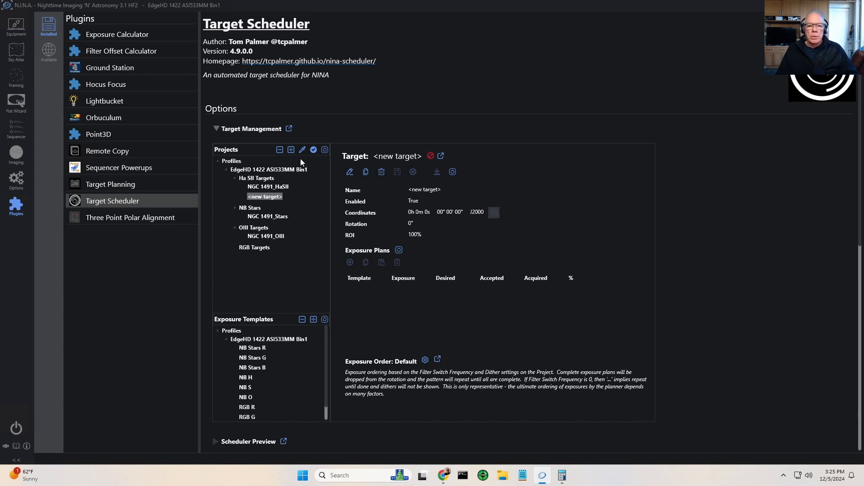
click(351, 172)
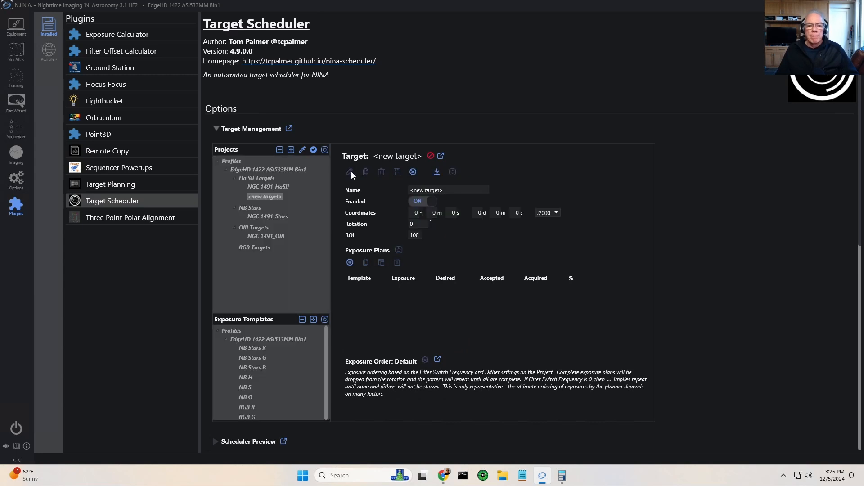
click(436, 173)
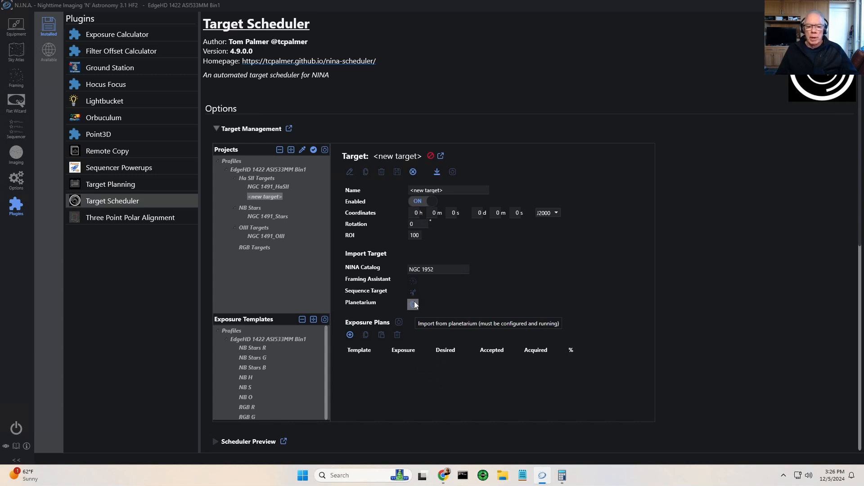
click(413, 282)
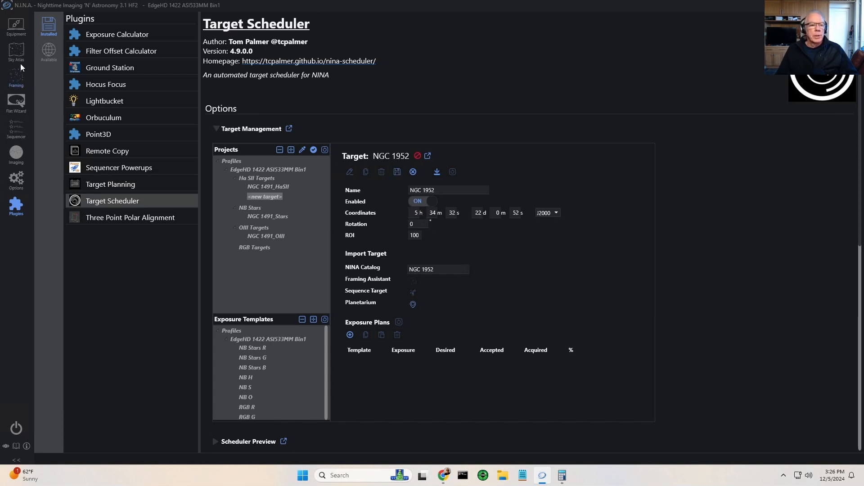
click(16, 77)
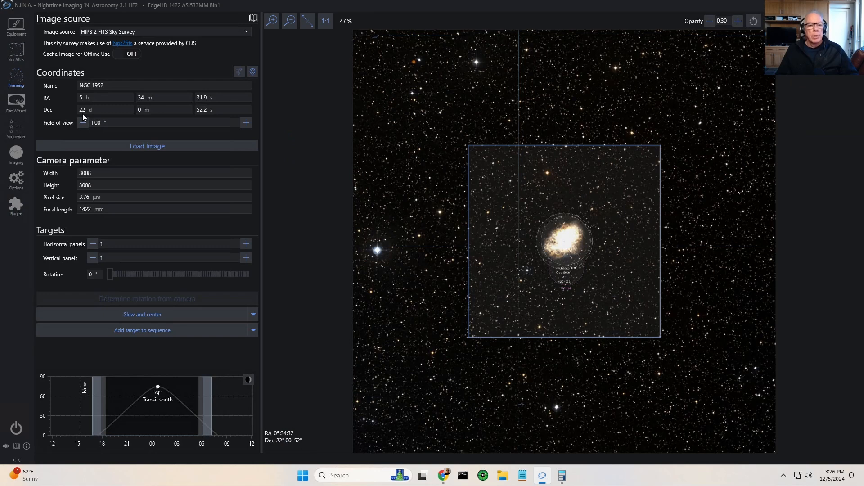
click(17, 205)
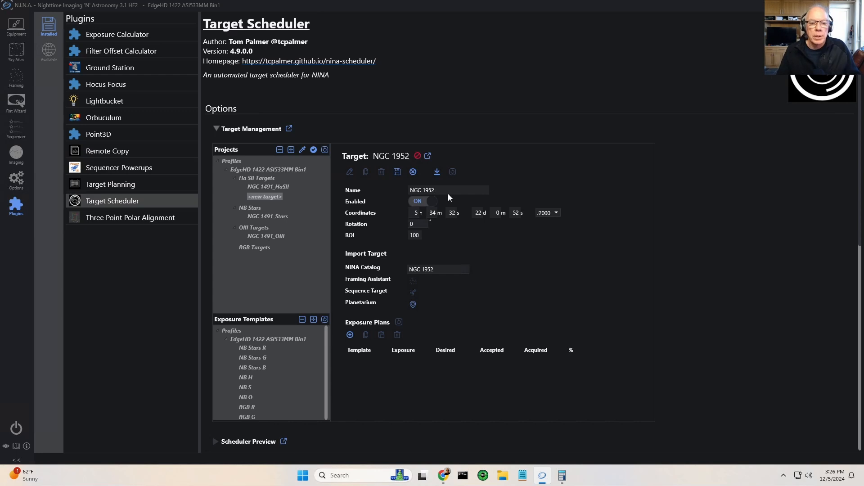
Rename the imported target as NGC 1952_HaSII
text(1952_)
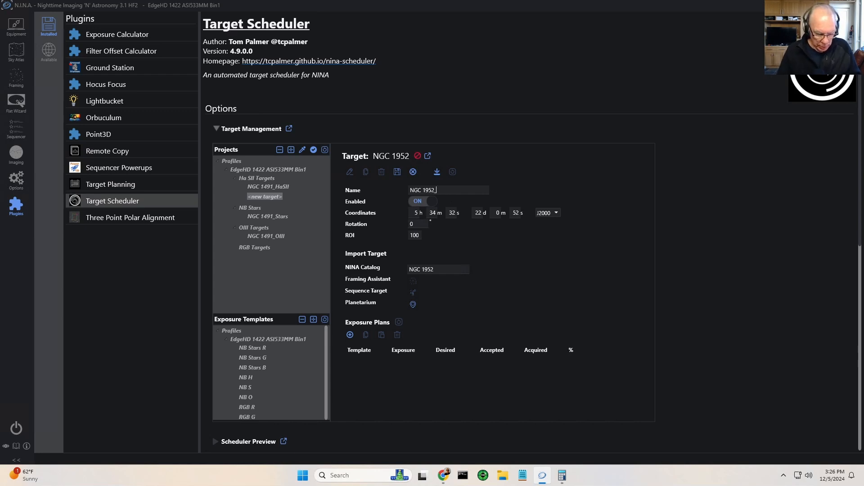
text(Ha)
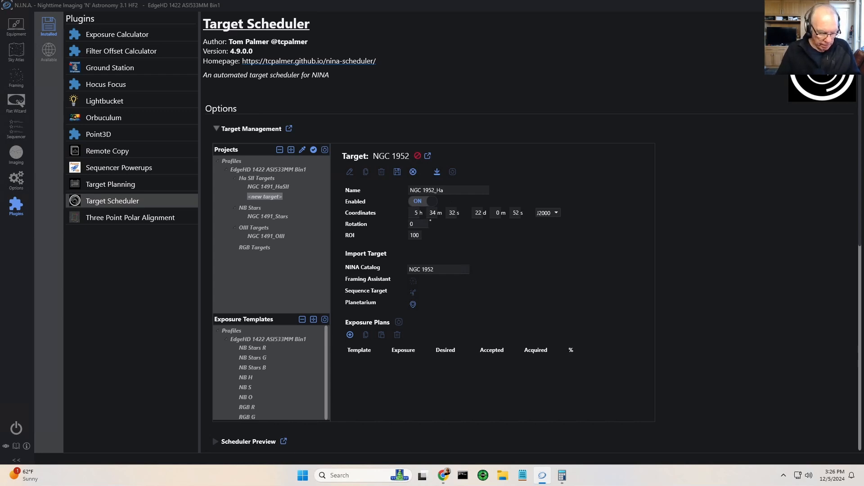
text(SII)
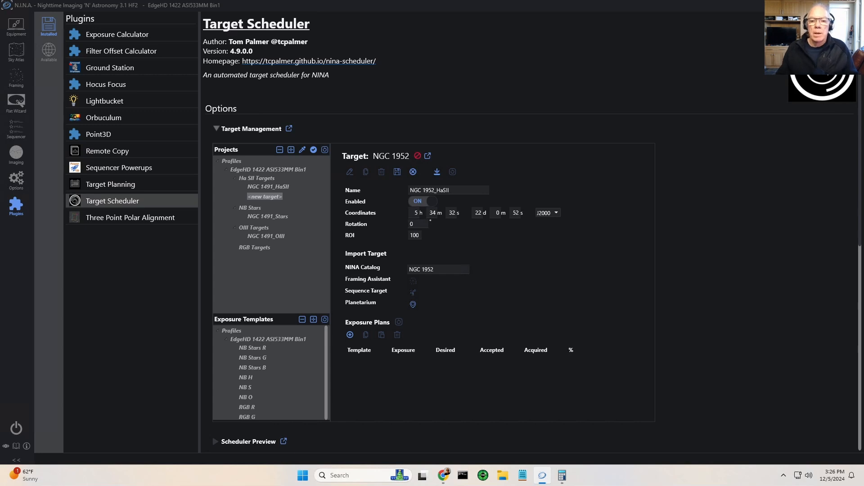
click(640, 330)
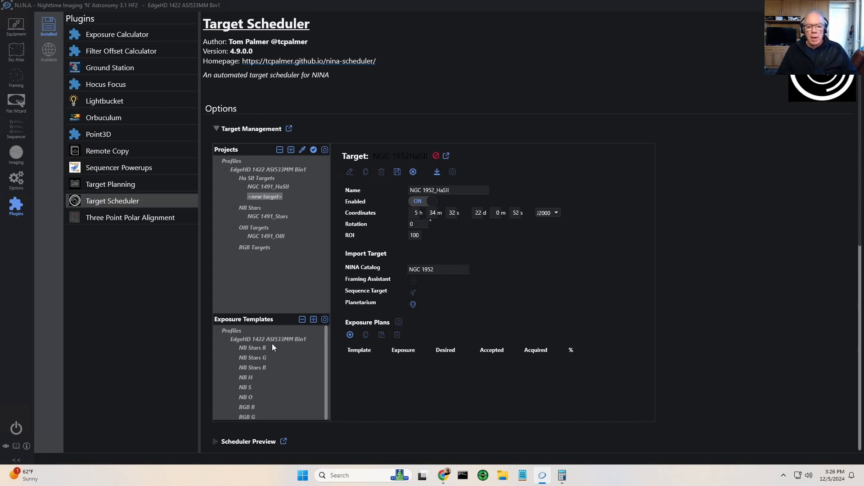
Add an exposure plan to the target with the NB H template and 100 desired exposures
click(350, 334)
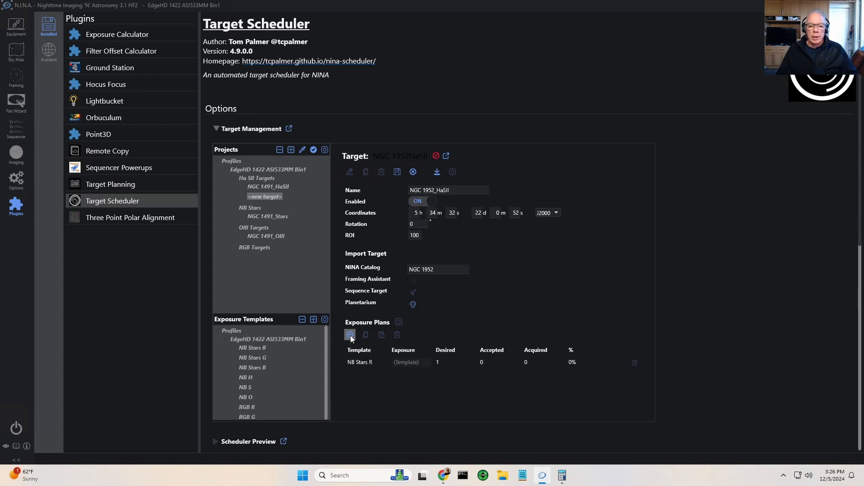
click(372, 363)
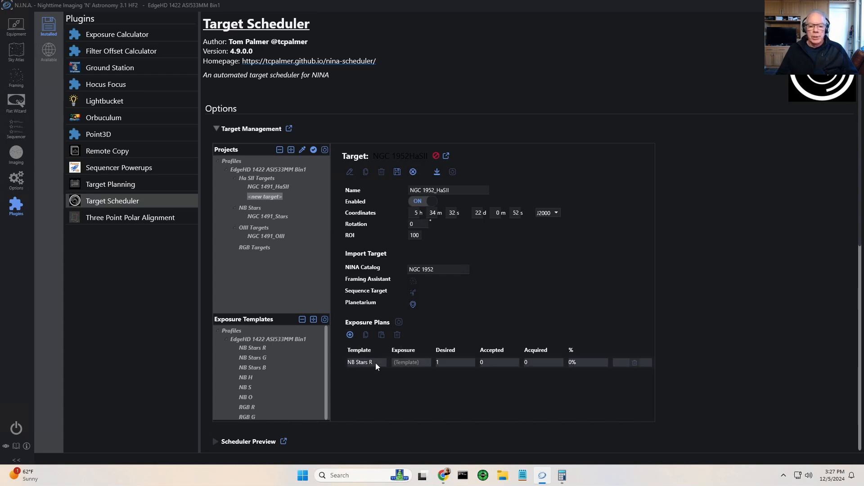
click(381, 364)
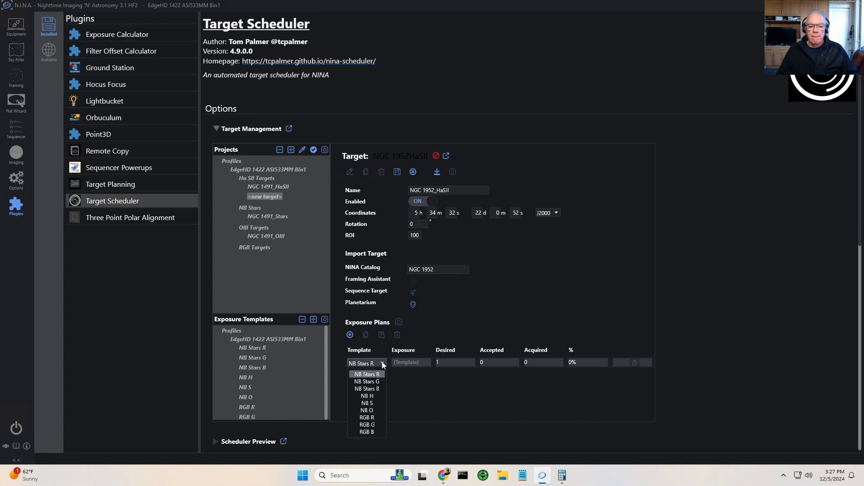
click(377, 396)
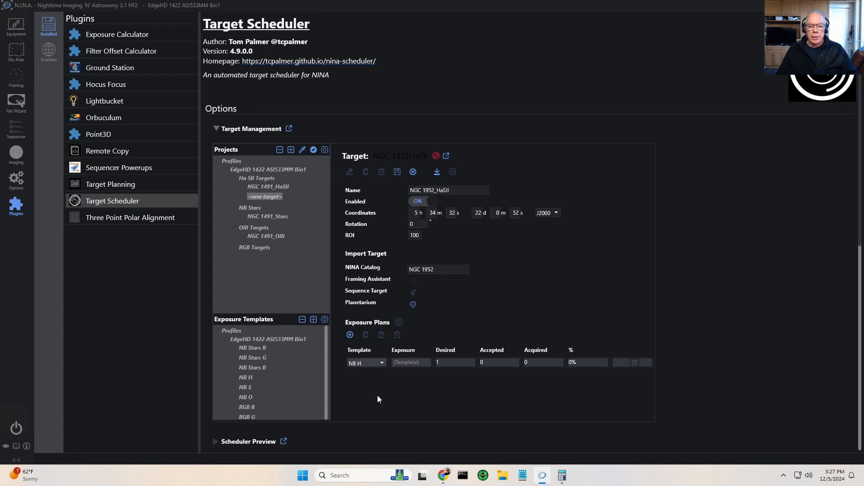
click(444, 364)
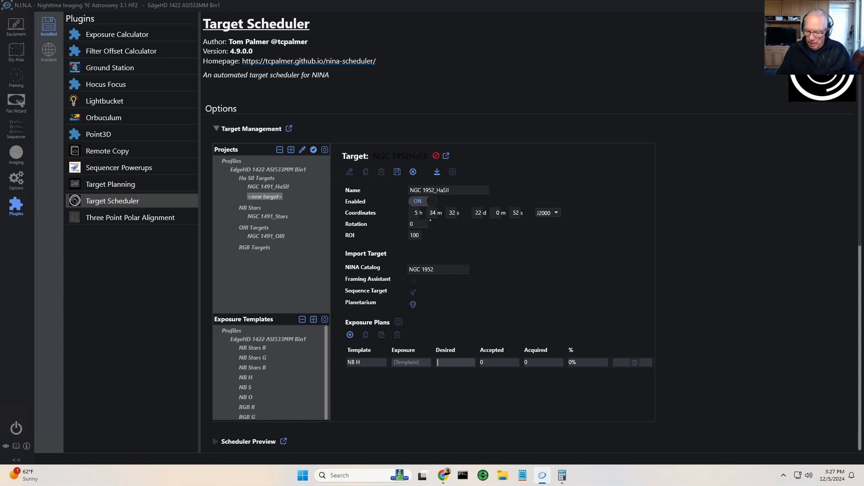
text(00)
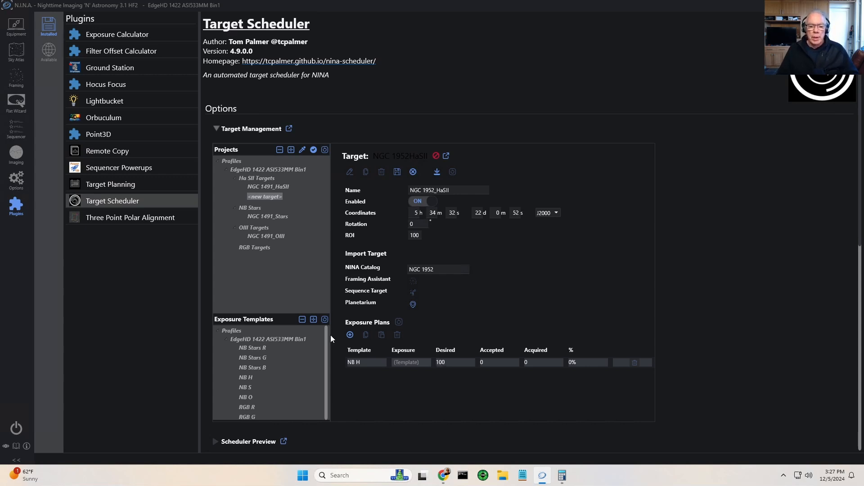
Add a second exposure plan with the NB S template and 100 desired exposures, and save the NGC 1952_HaSII target
click(352, 334)
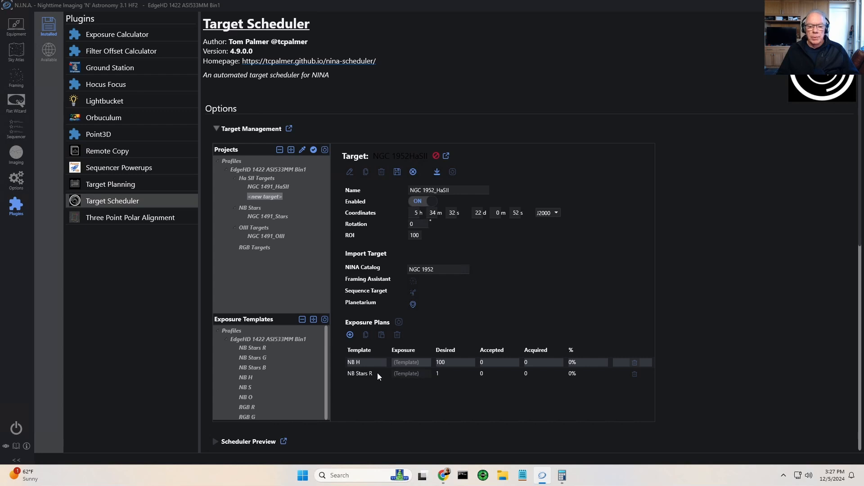
click(380, 373)
click(386, 374)
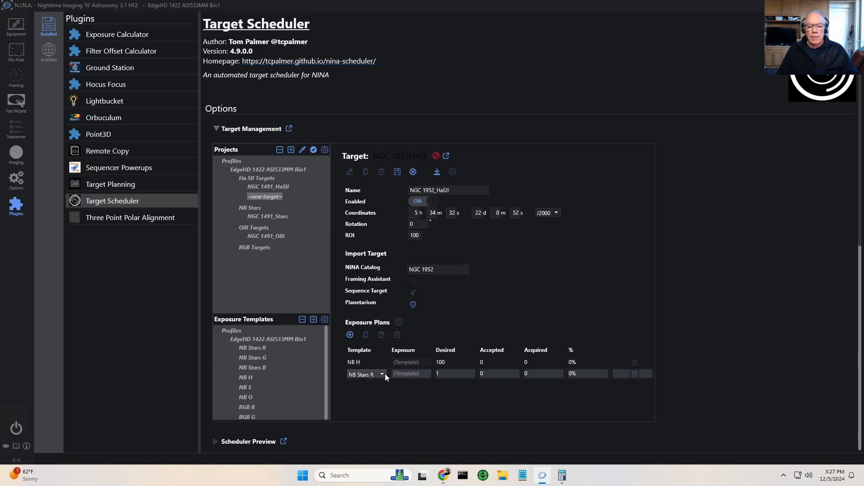
click(382, 374)
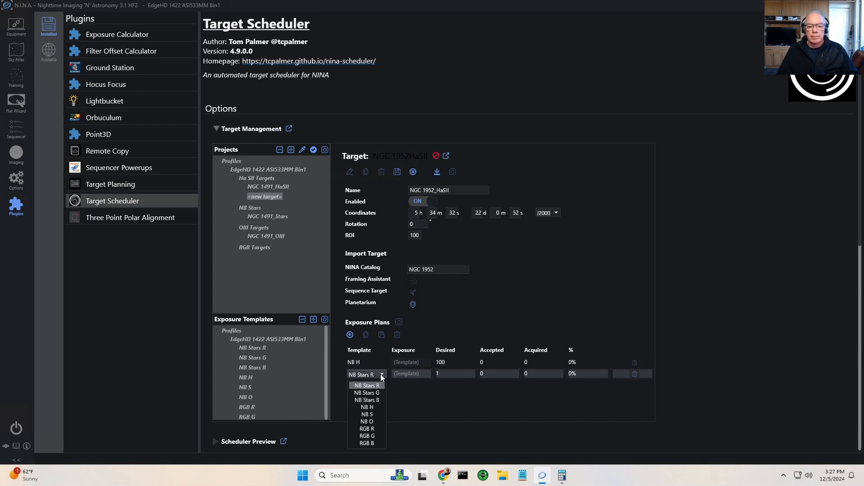
click(376, 414)
click(445, 374)
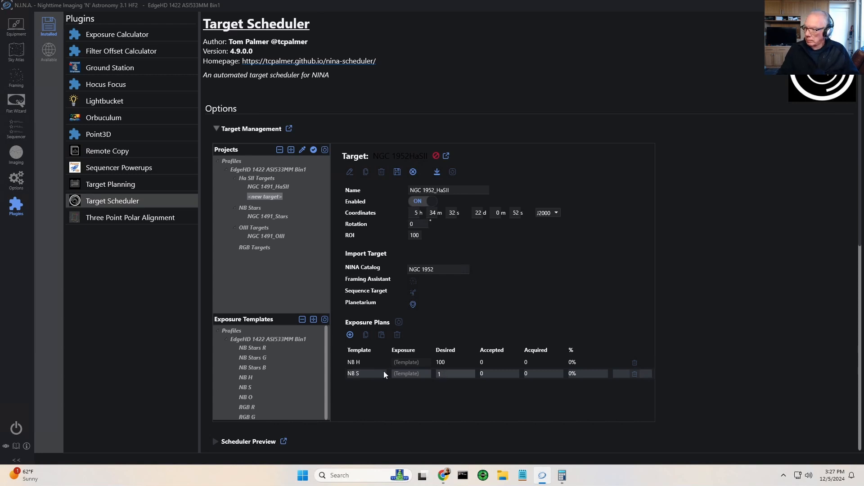
text(00)
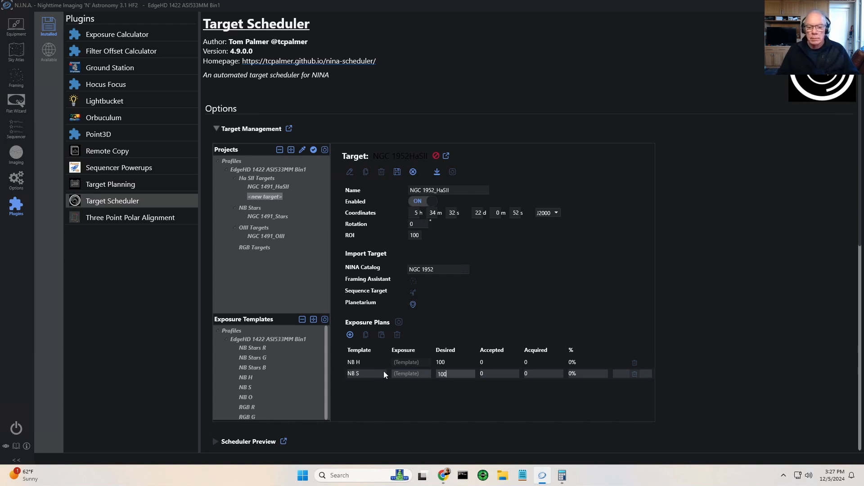
key(Return)
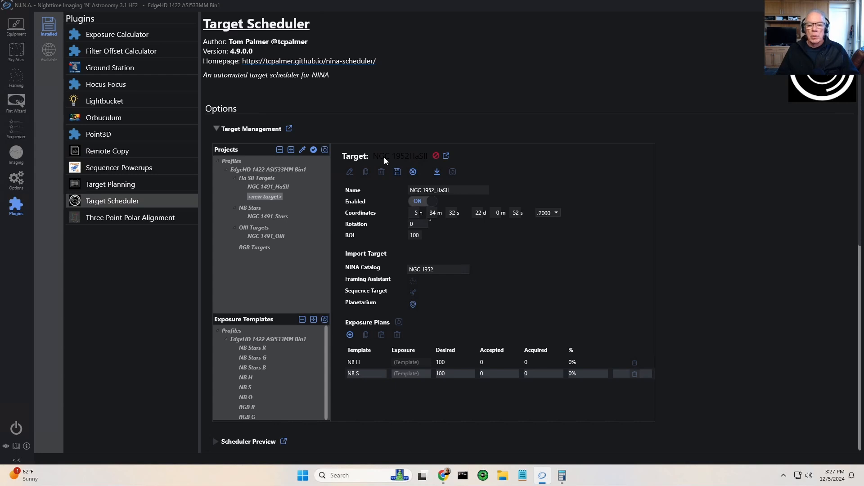
click(396, 172)
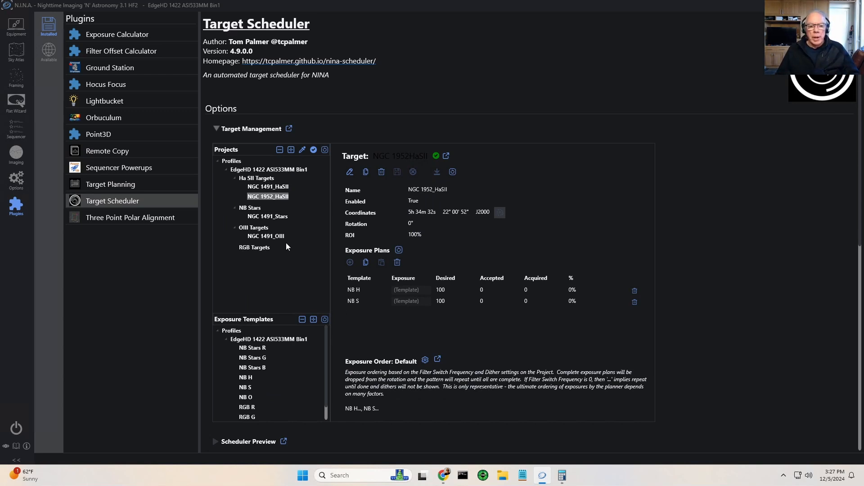
Add a target to the OIII Targets project, import NGC 1952 from the framing assistant and name it NGC 1952_OIII
click(253, 228)
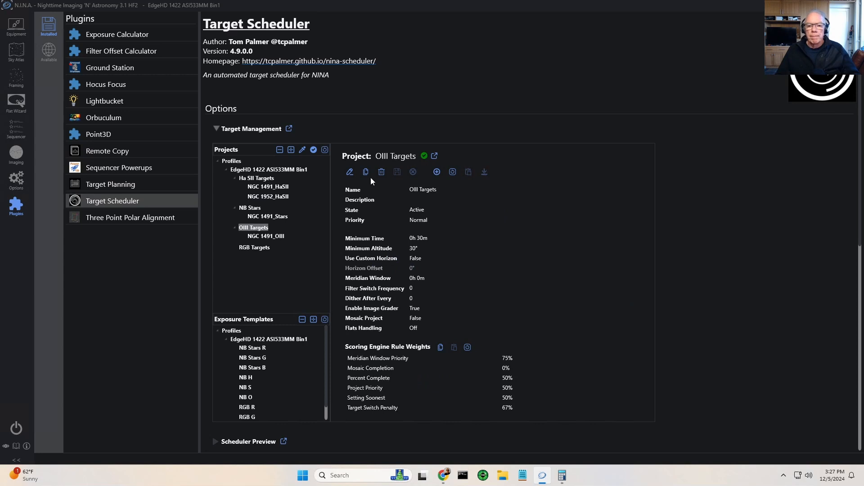
click(436, 171)
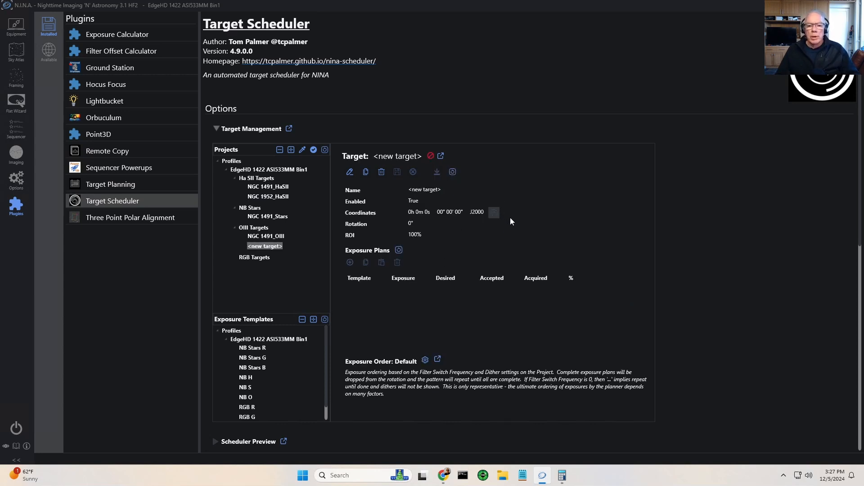
click(349, 172)
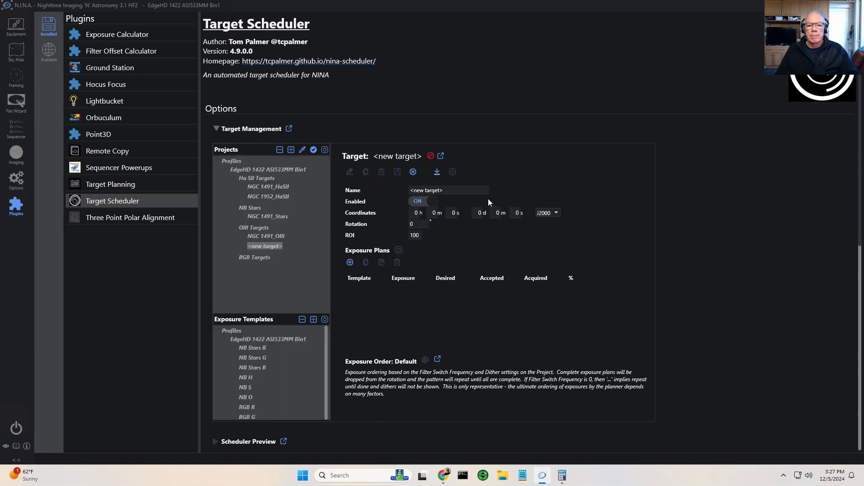
click(437, 173)
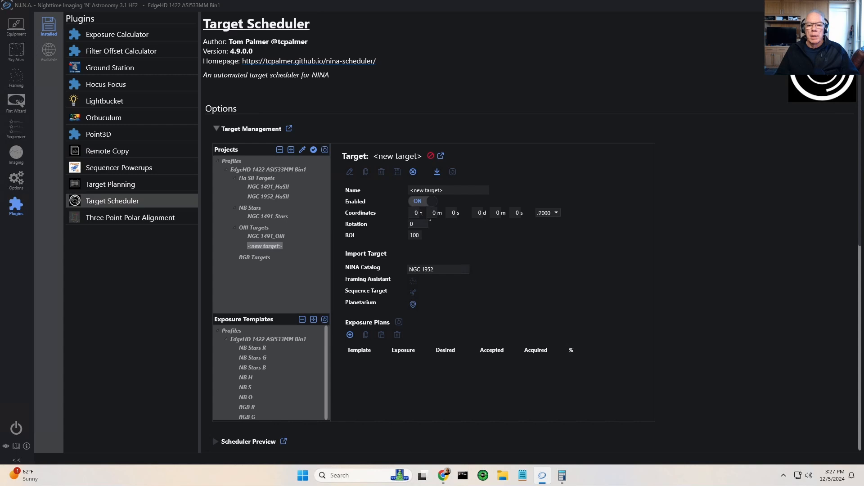
click(413, 282)
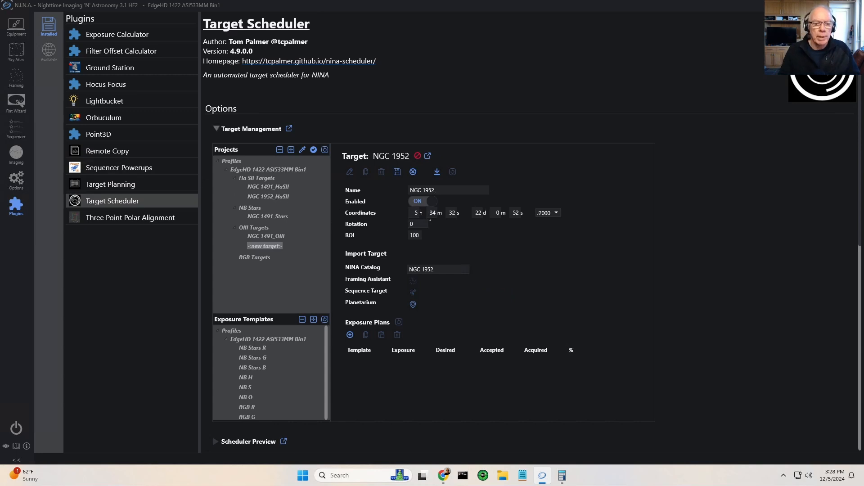
text(_)
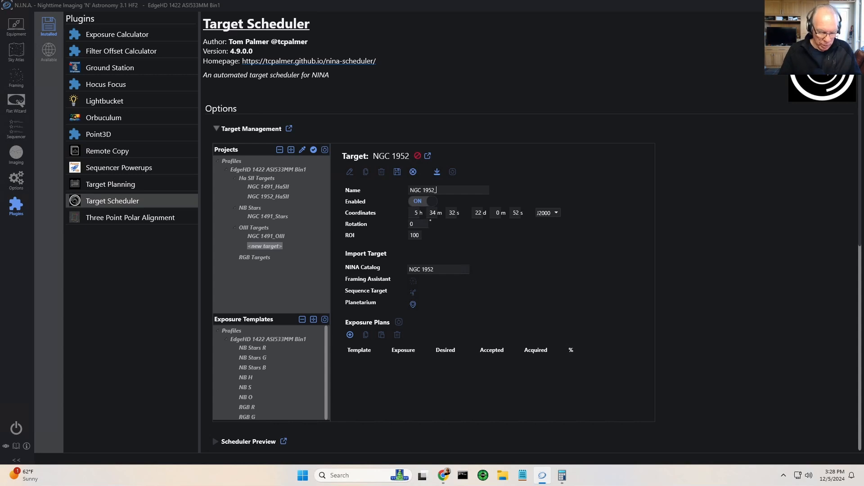
text(OIII)
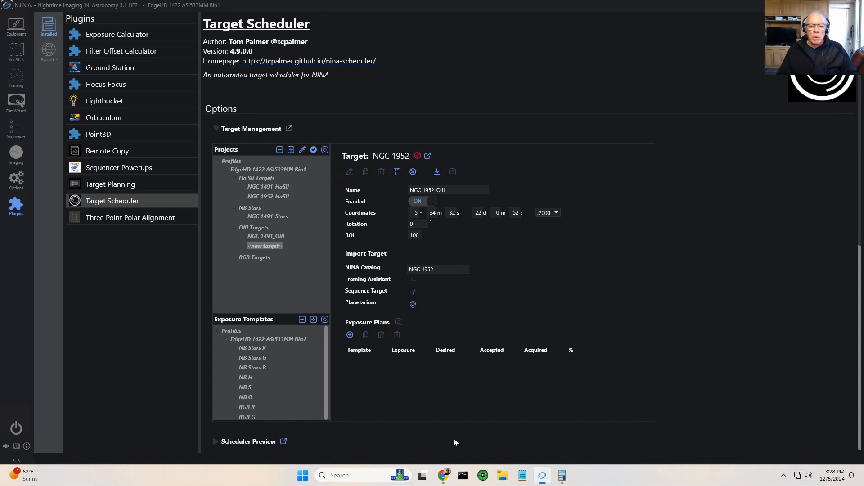
Add an exposure plan with the NB O template and 100 desired exposures, and save the NGC 1952_OIII target
click(349, 335)
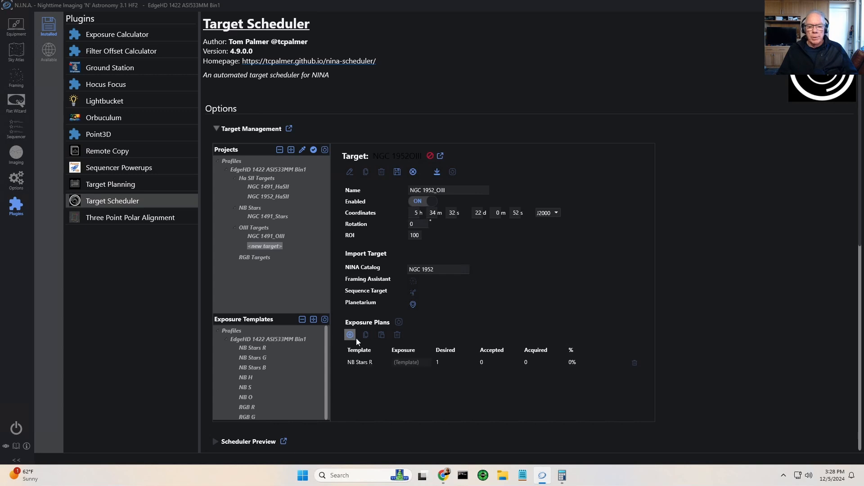
click(377, 363)
click(383, 361)
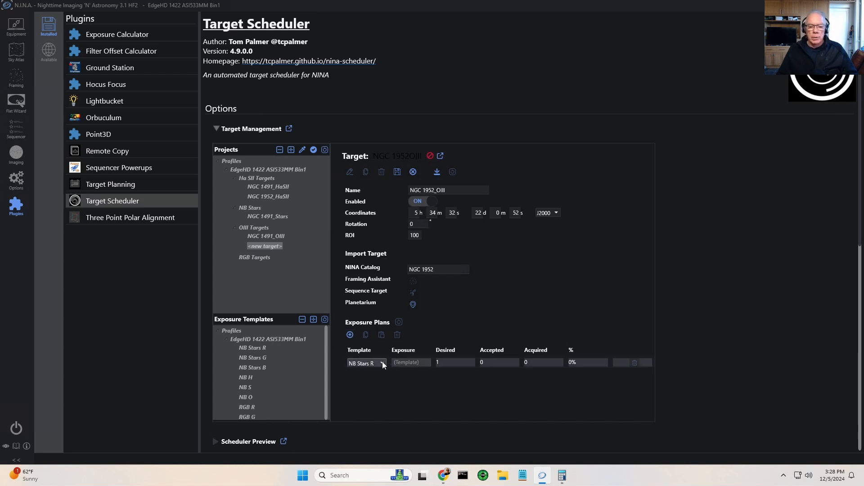
click(382, 361)
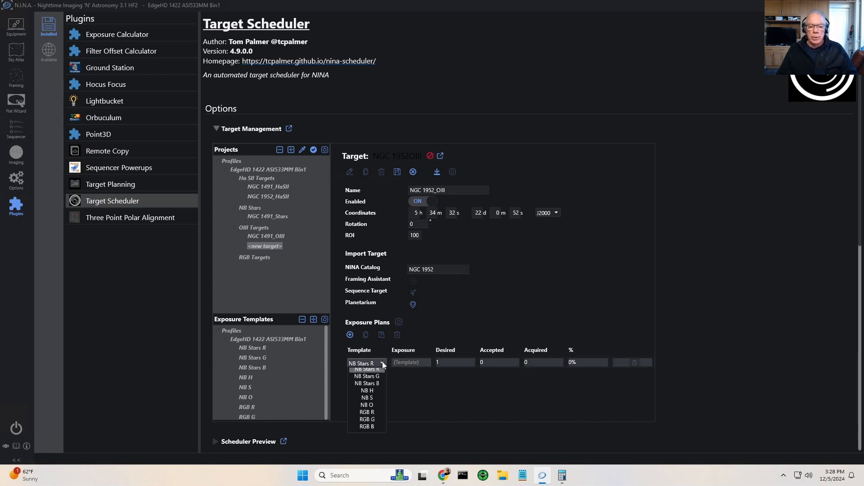
click(368, 411)
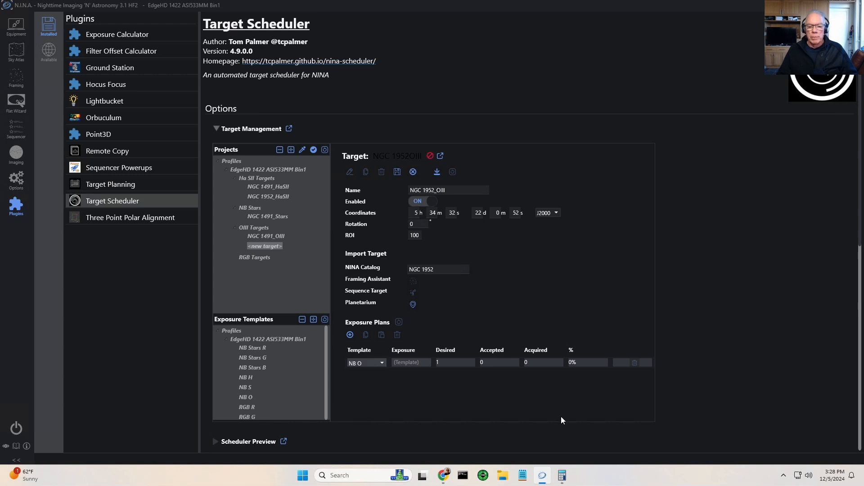
click(446, 362)
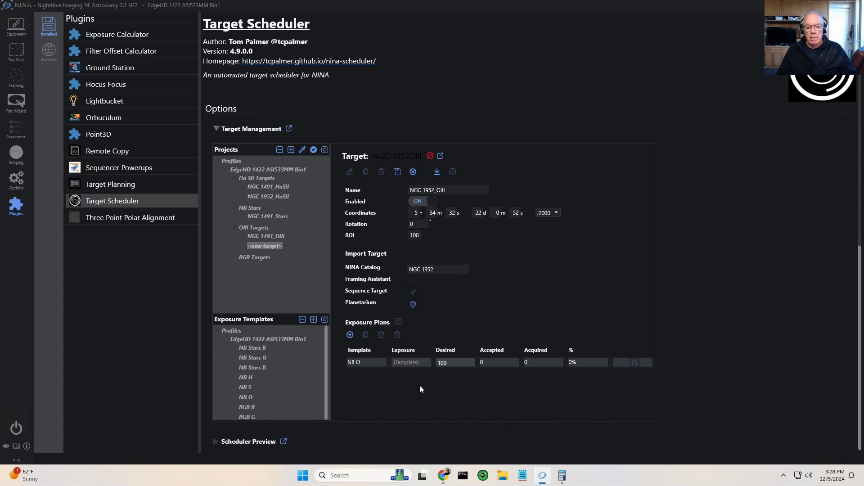
key(Return)
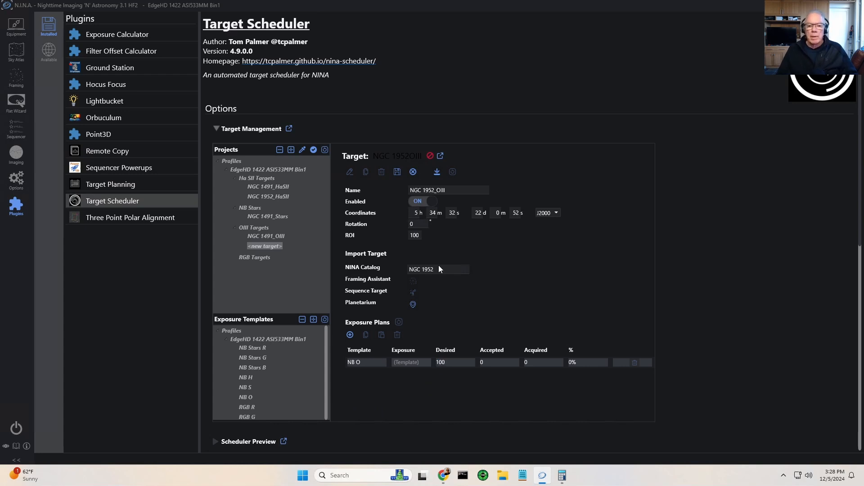
click(401, 173)
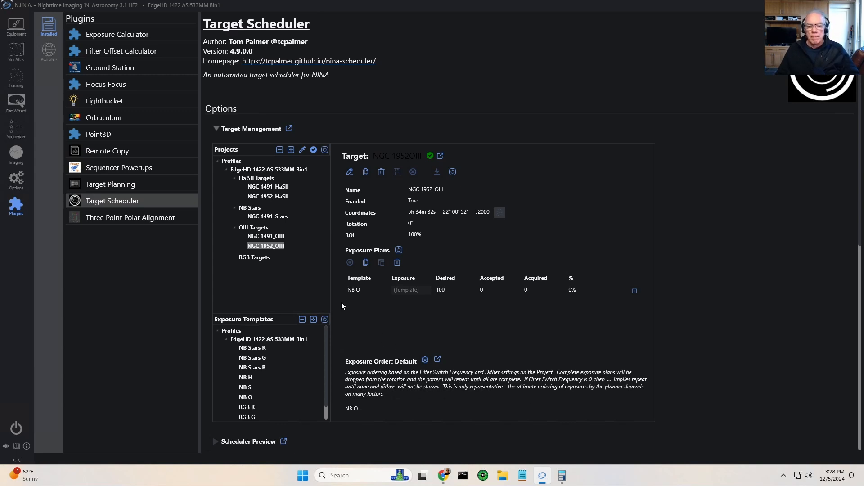
Override the exposure order of NGC 1952_OIII with two NB O exposures followed by a dither, and save it
click(425, 361)
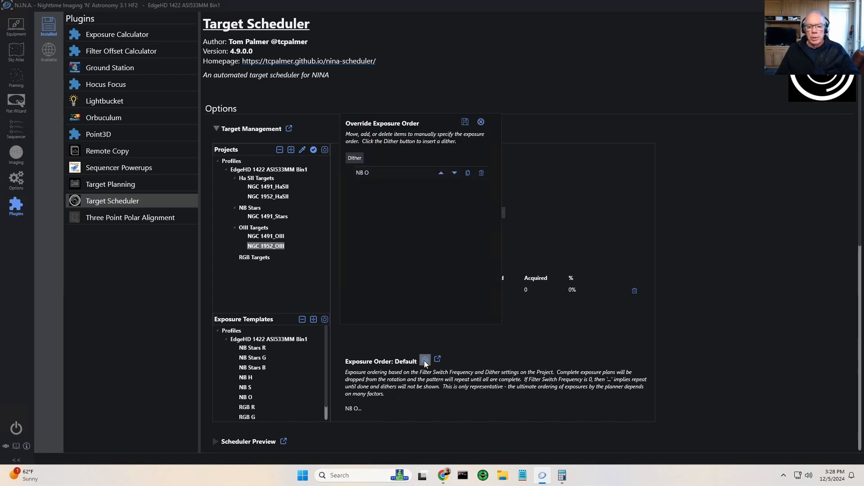
click(466, 174)
click(422, 184)
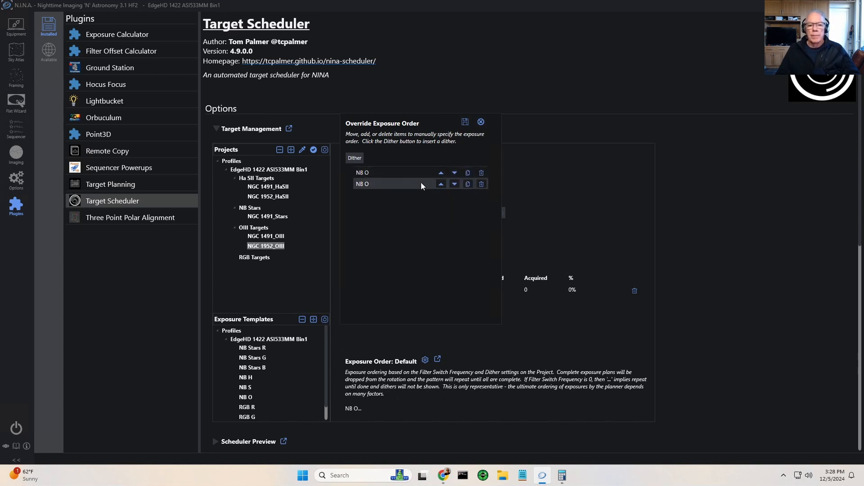
click(353, 160)
click(465, 122)
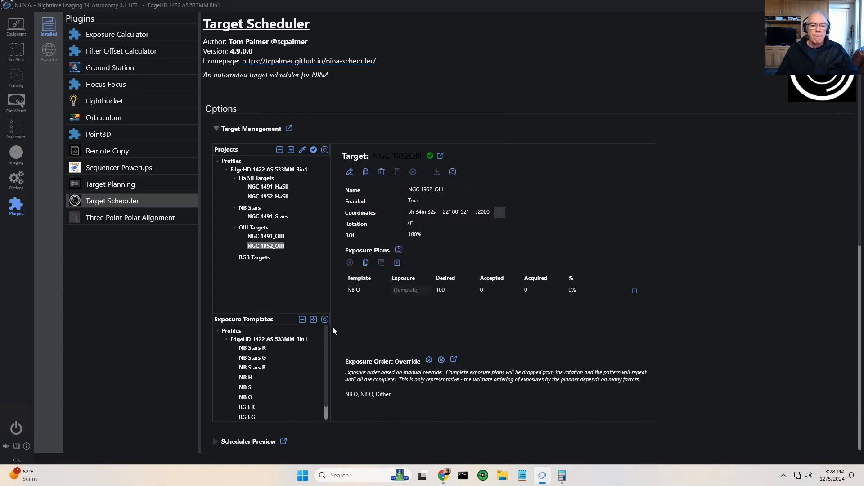
Override the exposure order of NGC 1952_HaSII with two NB H, two NB S and a closing dither, and save it
click(287, 197)
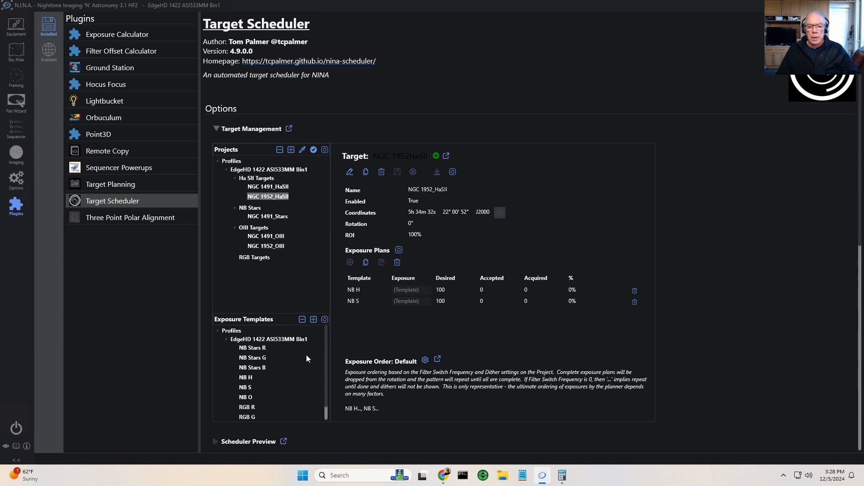
click(425, 360)
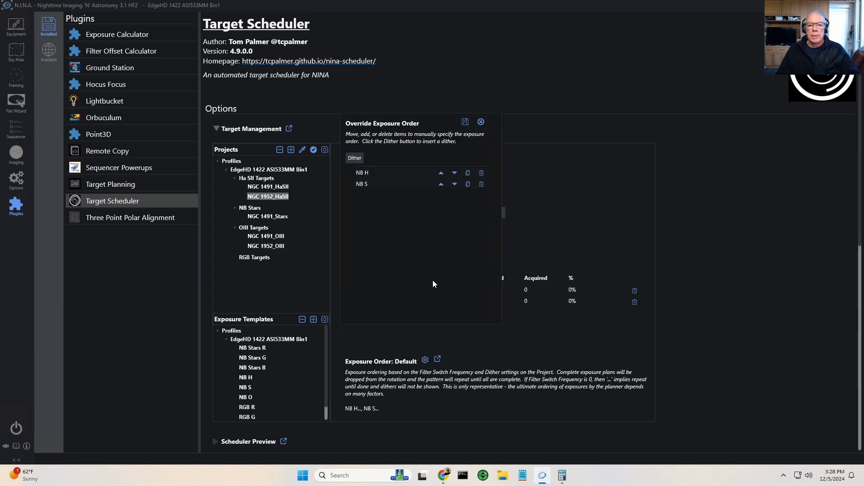
click(468, 173)
click(468, 195)
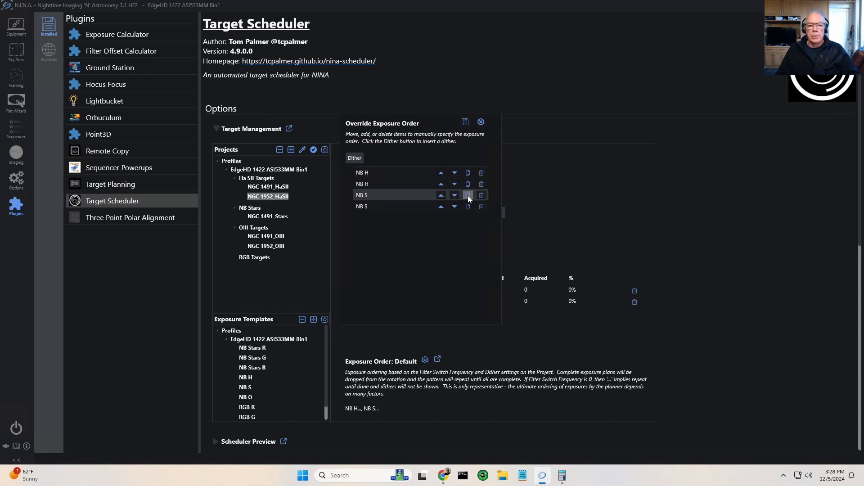
click(412, 204)
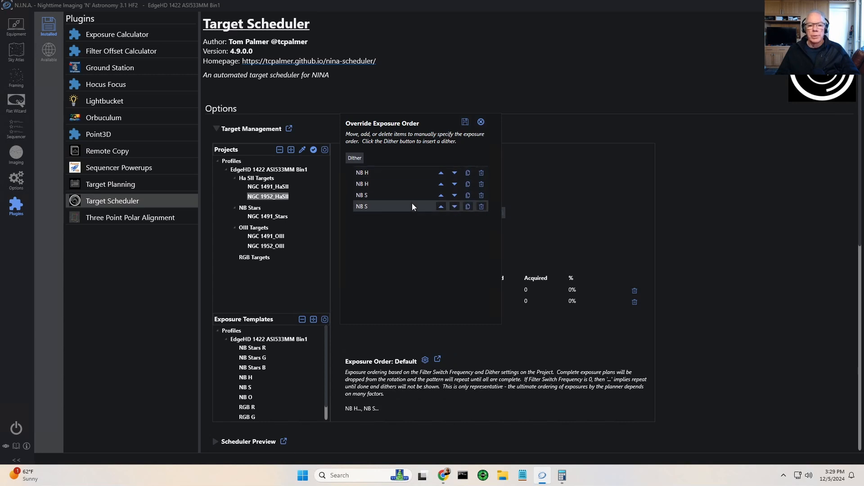
click(356, 160)
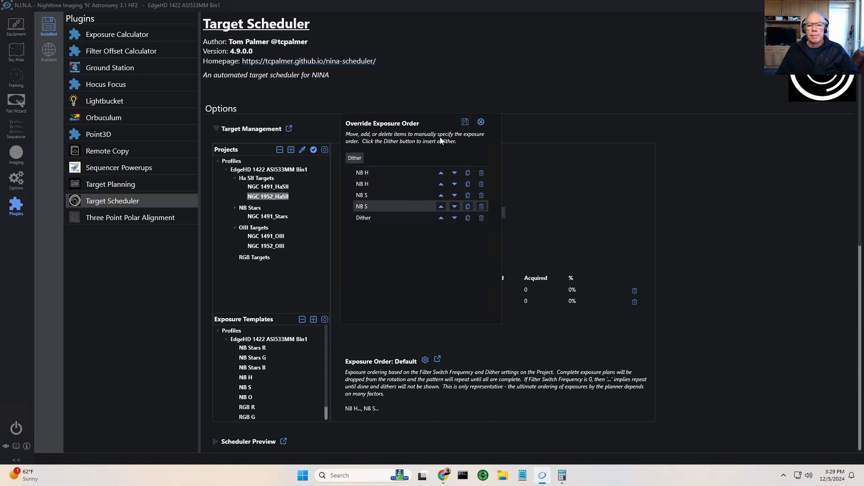
click(465, 122)
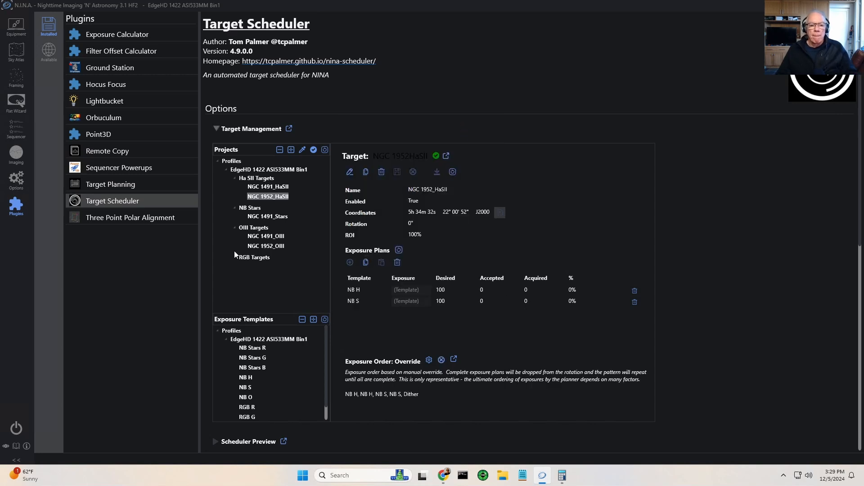
Add a target to the NB Stars project, import NGC 1952 from the framing assistant and name it NGC 1952_Stars
click(277, 247)
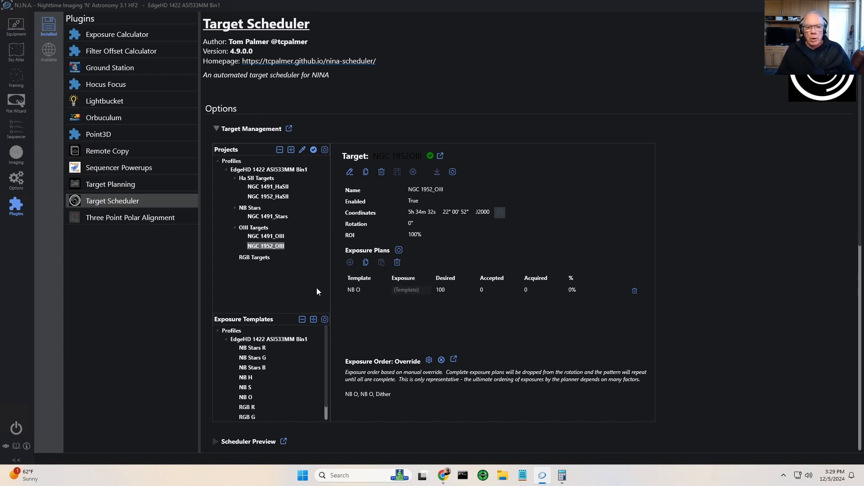
click(276, 217)
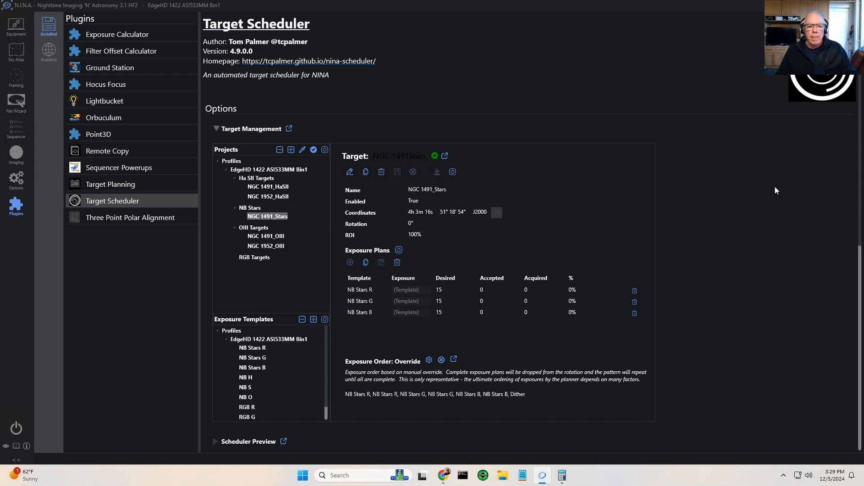
click(261, 209)
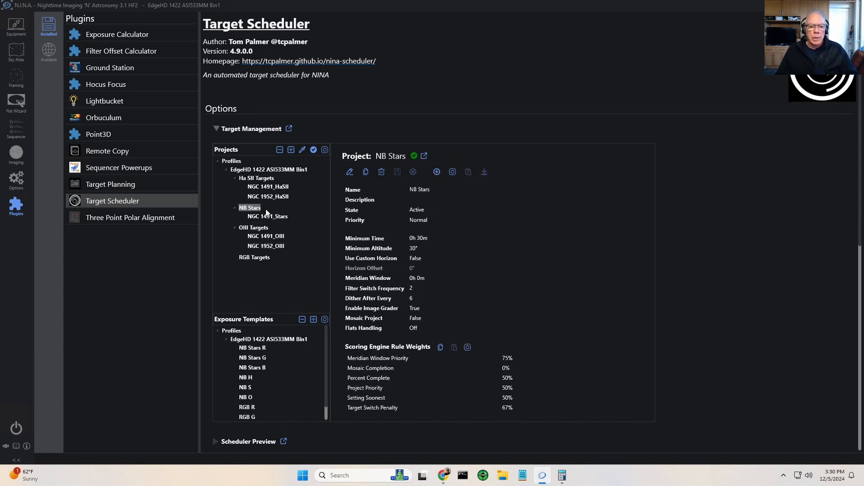
click(437, 172)
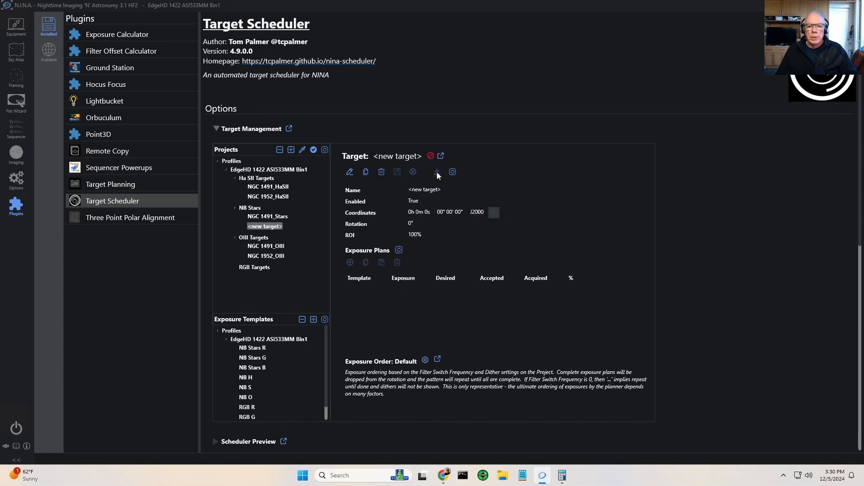
click(347, 173)
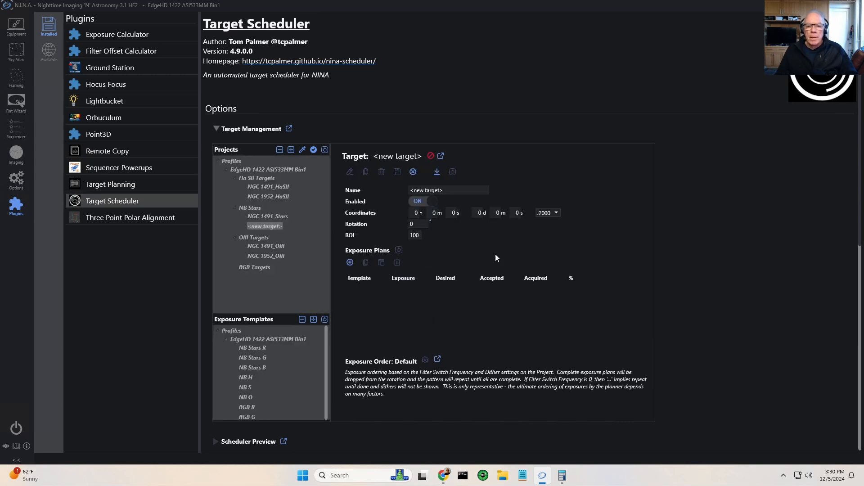
click(437, 173)
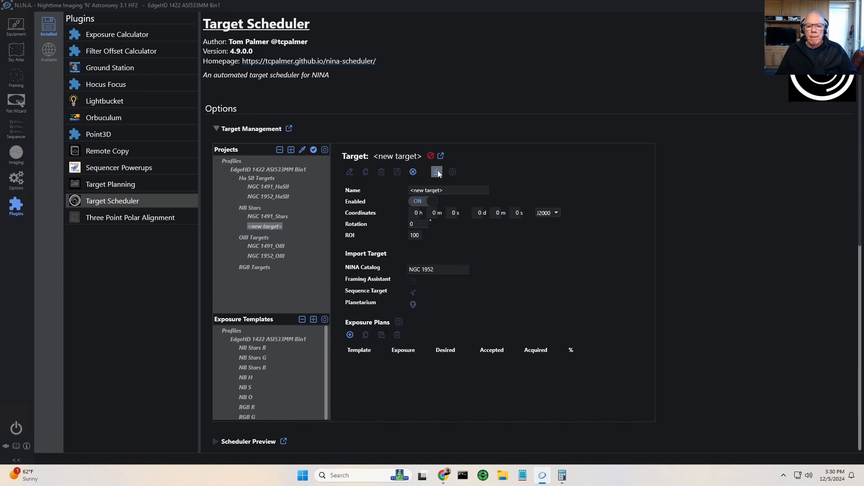
click(413, 281)
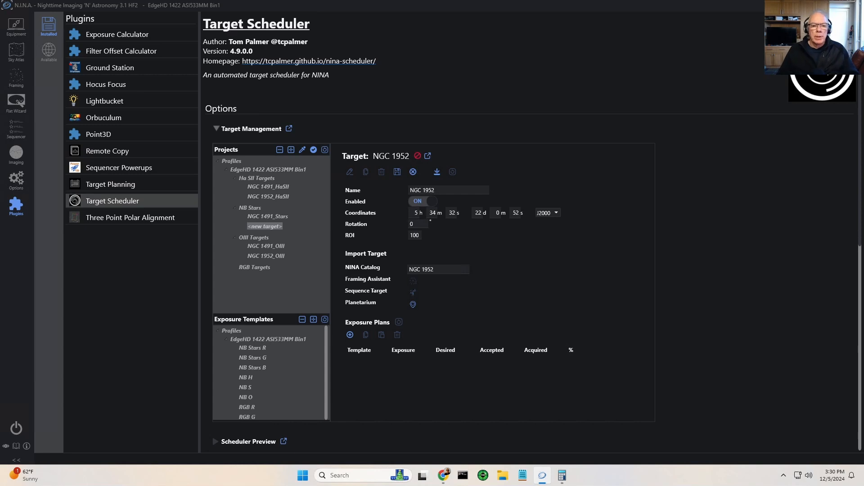
click(438, 190)
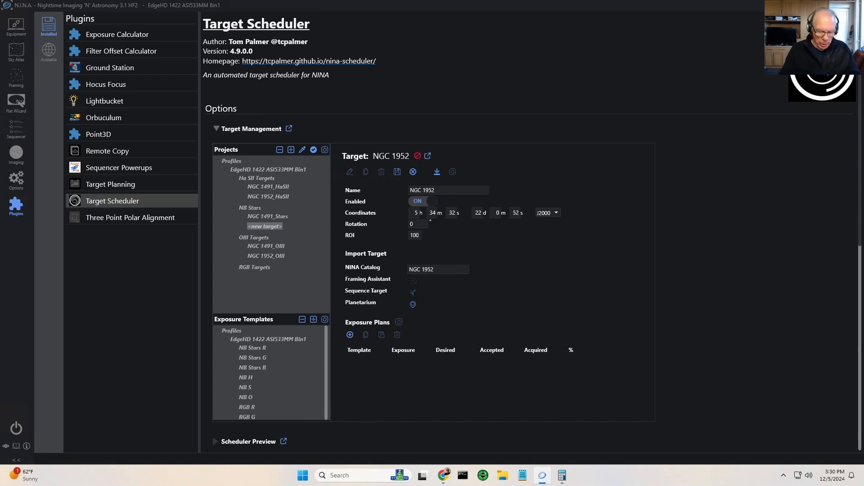
text(_Stars)
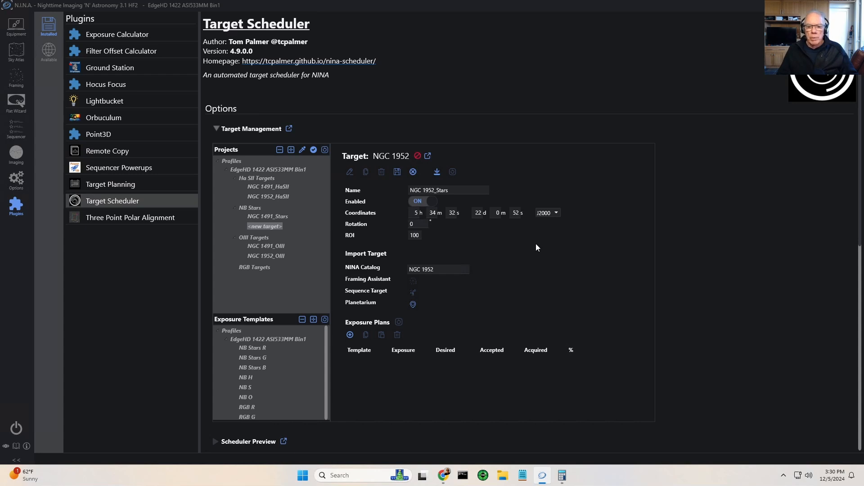
Add an exposure plan to NGC 1952_Stars with the NB Stars R template and 15 desired exposures
click(351, 338)
click(374, 360)
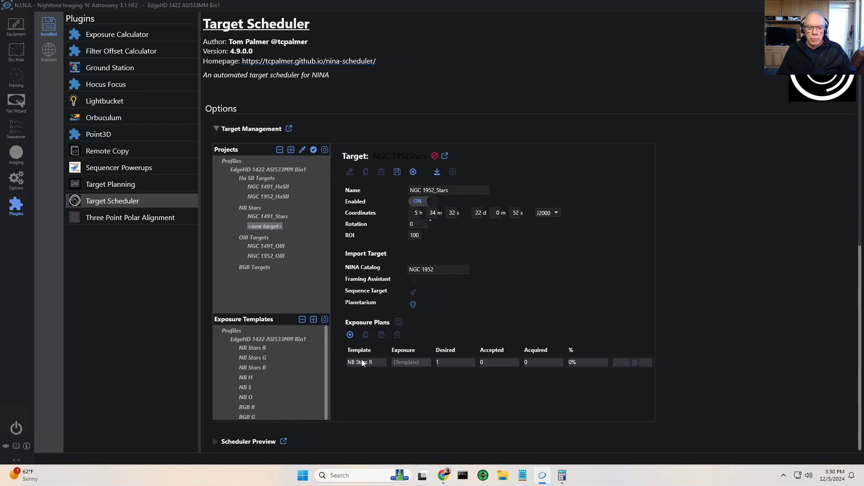
click(436, 363)
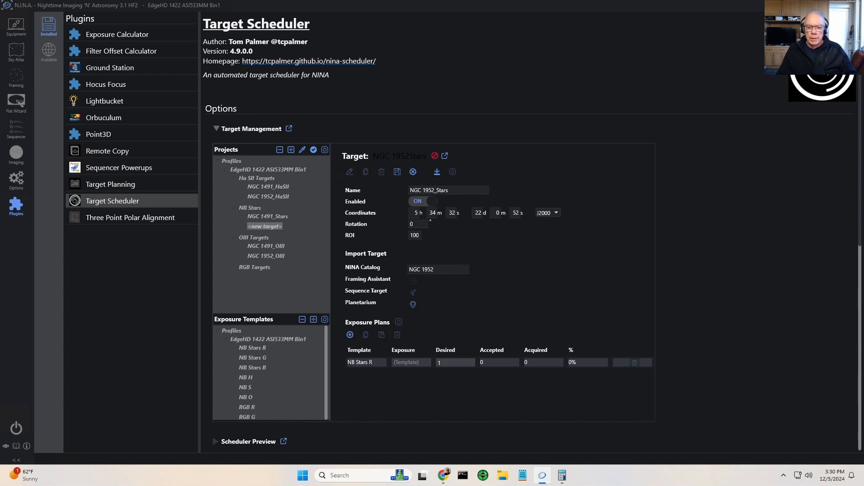
text(5)
click(396, 388)
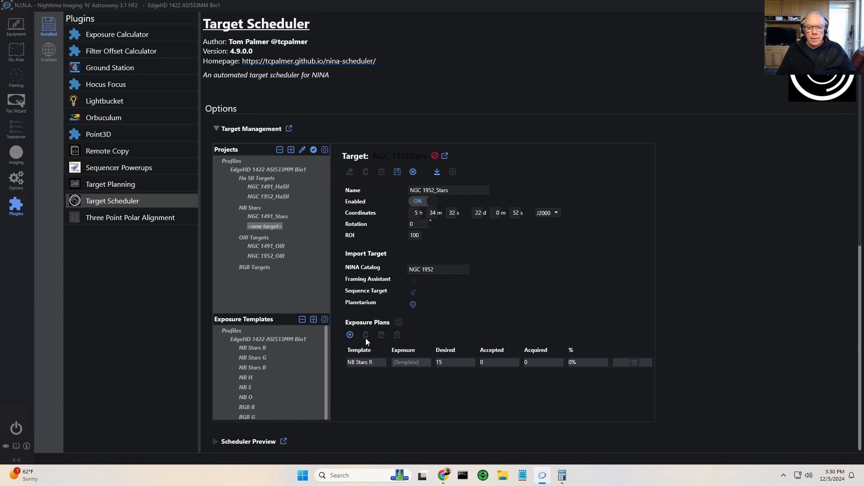
Add a second exposure plan with the NB Stars G template and 15 desired exposures
click(348, 337)
click(383, 375)
click(383, 374)
click(368, 393)
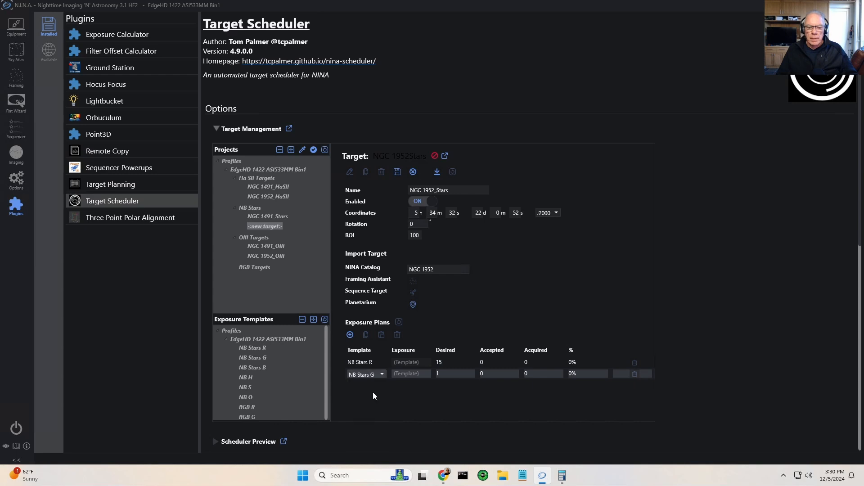
click(441, 373)
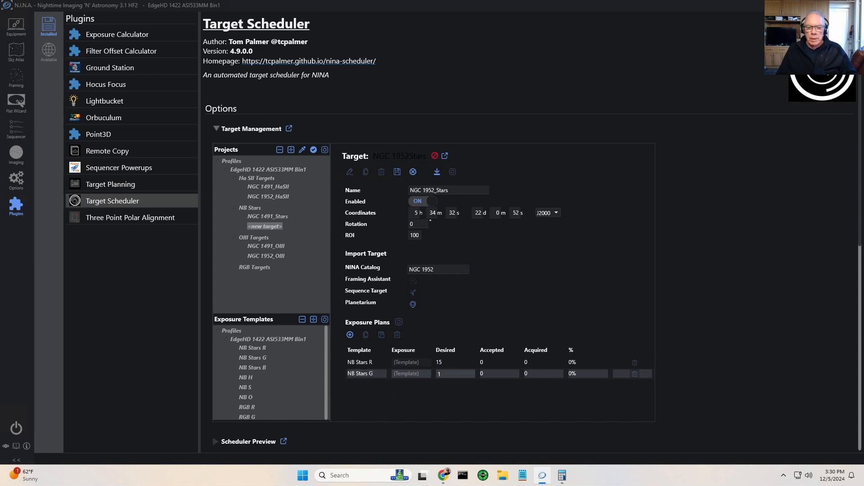
text(5)
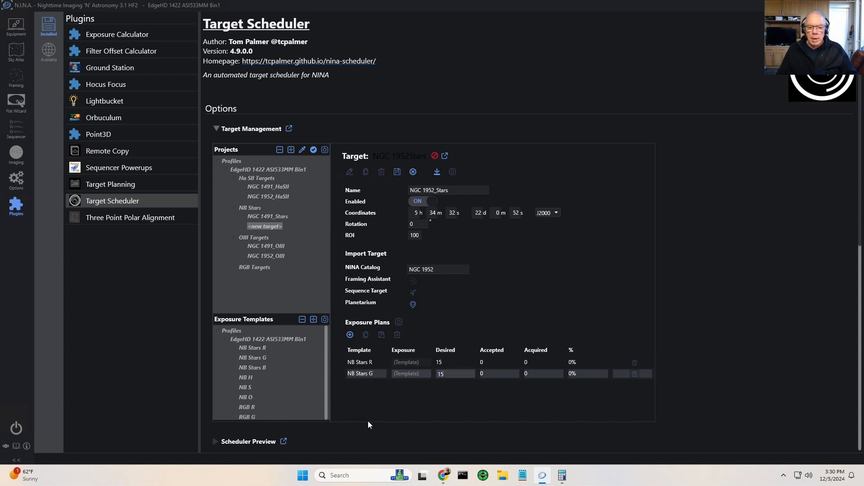
click(410, 391)
Add a third exposure plan with the NB Stars B template and 15 desired exposures, and save the NGC 1952_Stars target
click(352, 336)
click(377, 384)
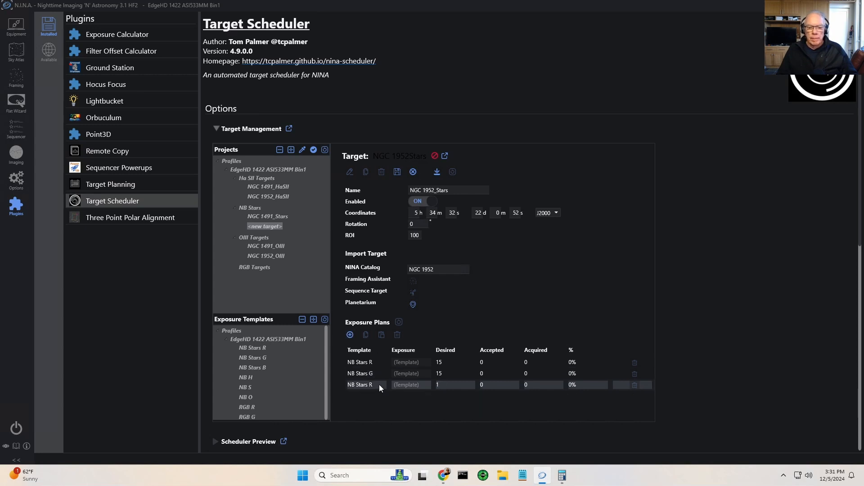
click(383, 386)
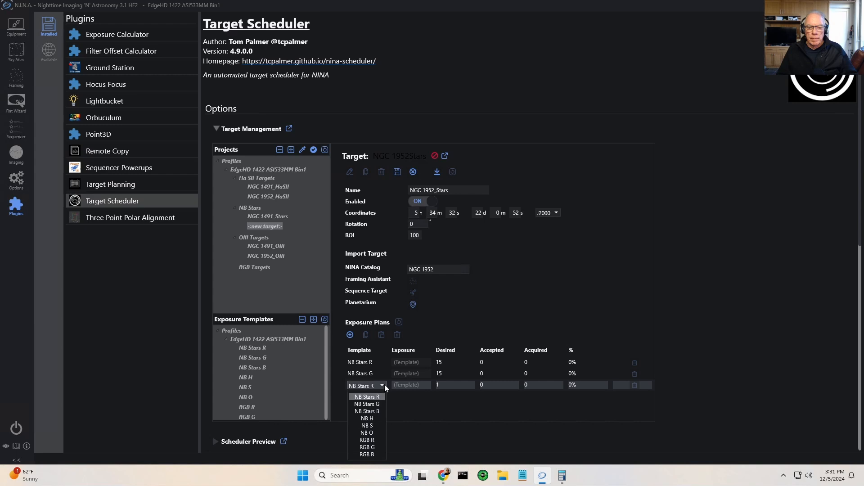
click(367, 412)
click(435, 384)
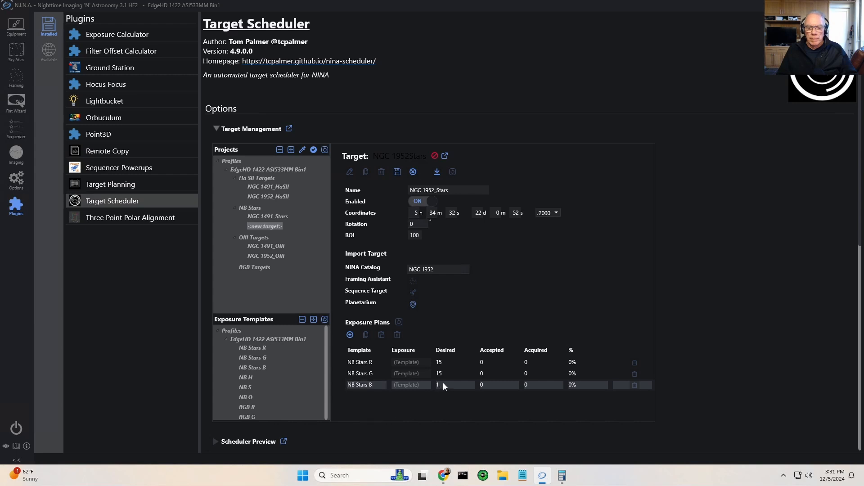
text(15)
click(397, 172)
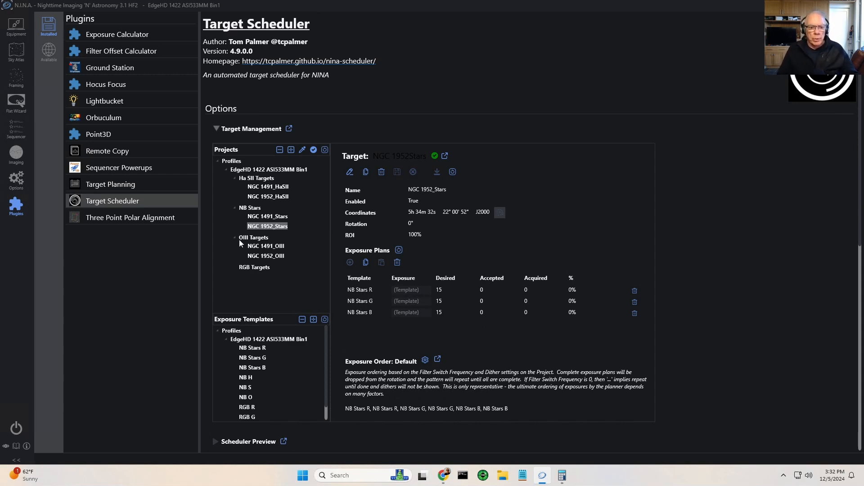
Examine the moon avoidance settings of the NB O and NB H exposure templates
click(277, 341)
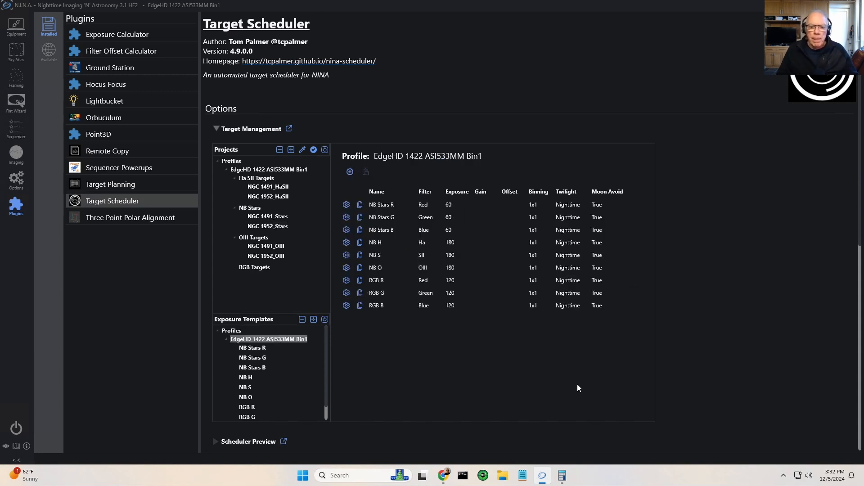
click(347, 269)
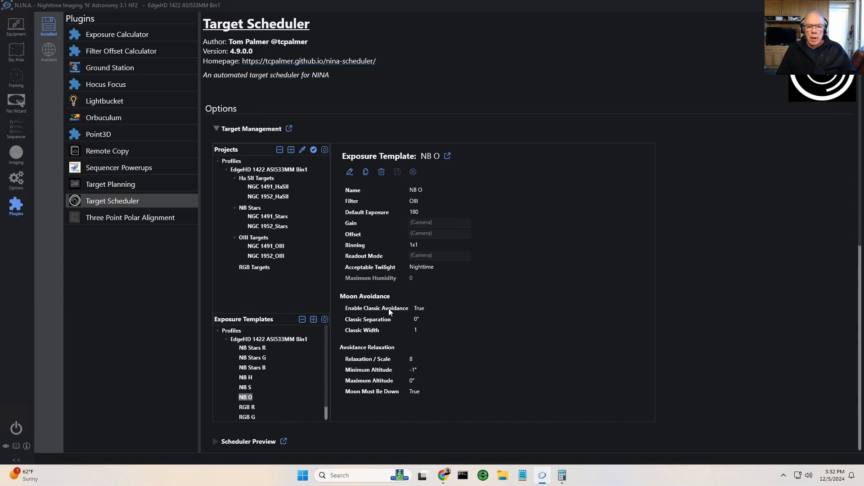
mouse_move(390, 313)
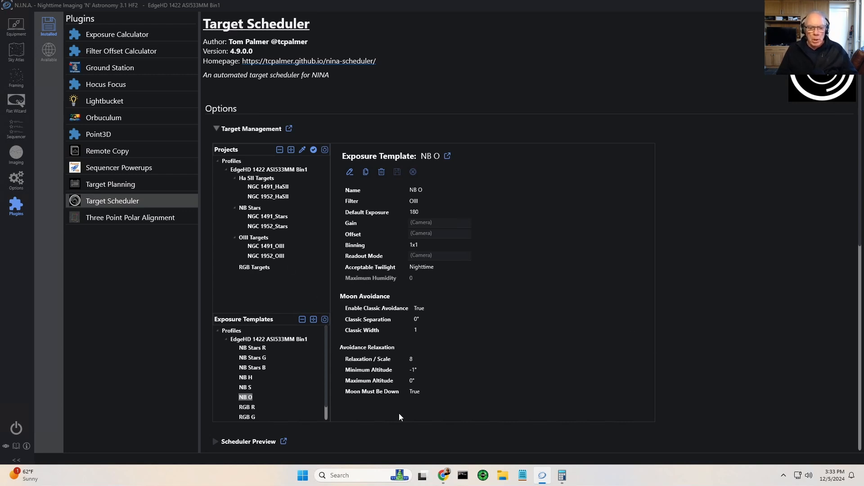
click(279, 341)
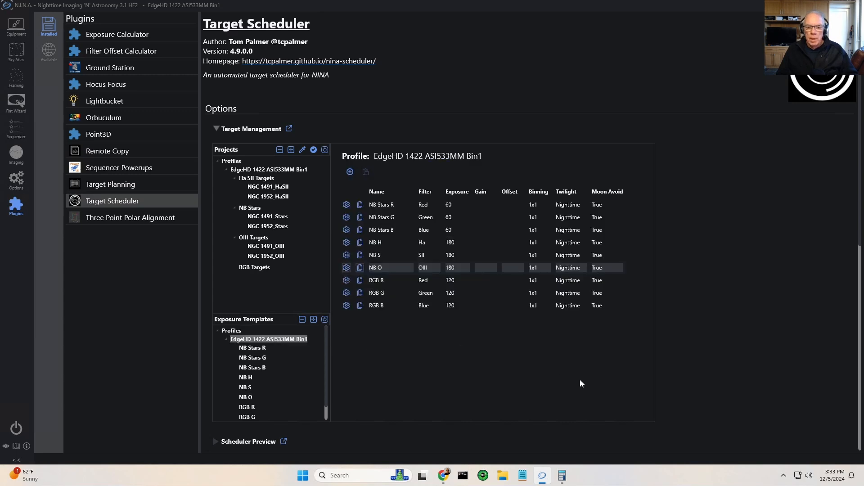
click(375, 243)
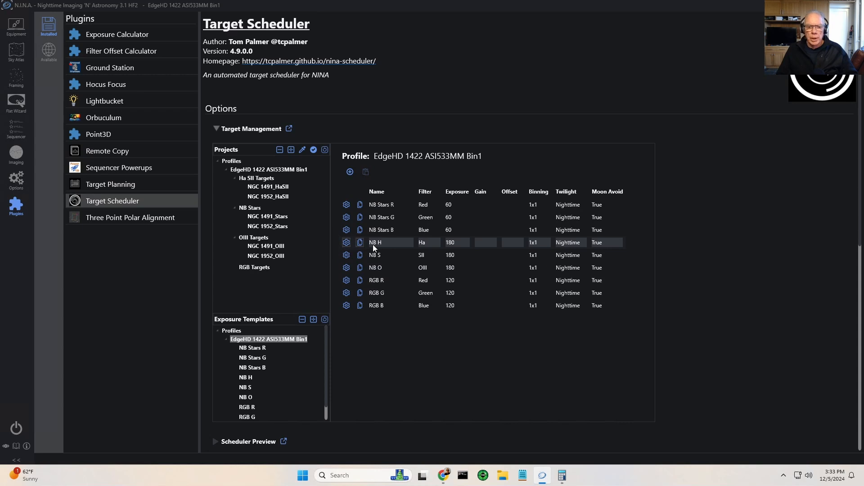
click(346, 244)
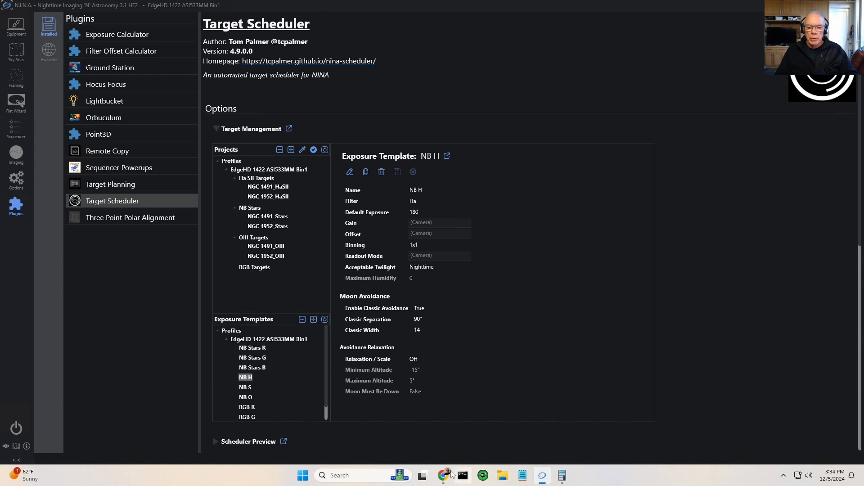
Switch to Chrome and examine the classic moon avoidance charts in the Exposure Templates documentation and the Moon Phases calendar
mouse_move(445, 478)
click(416, 439)
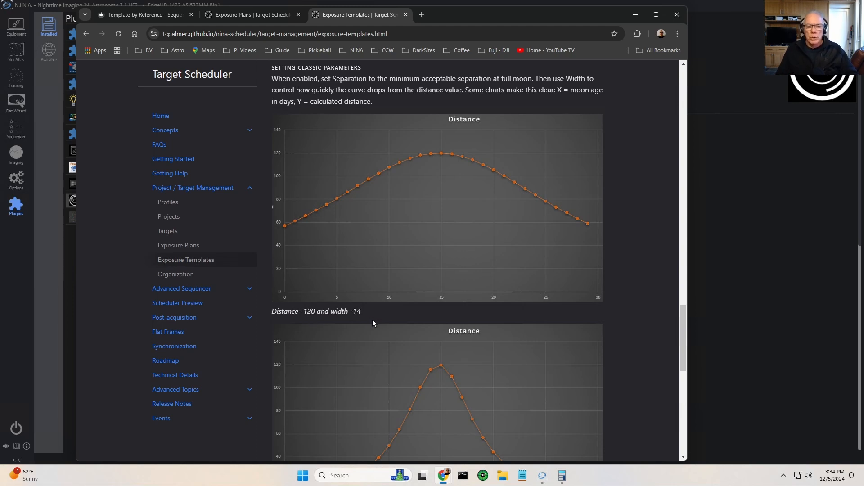
click(635, 14)
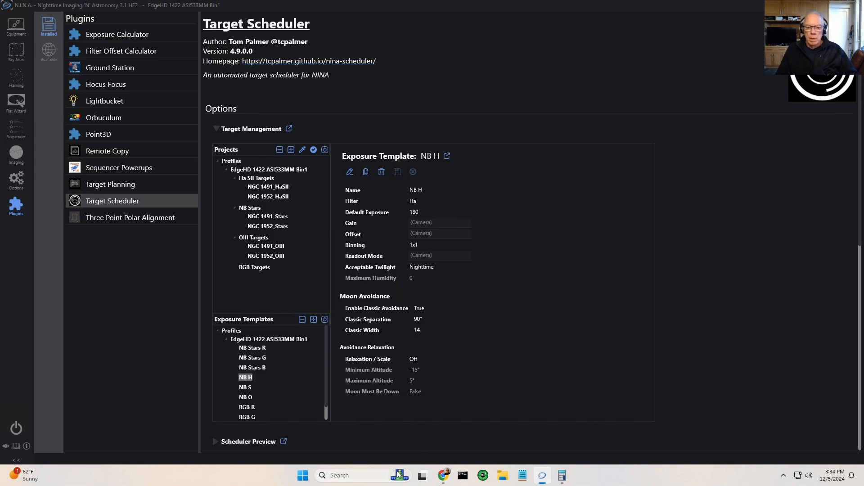
mouse_move(443, 475)
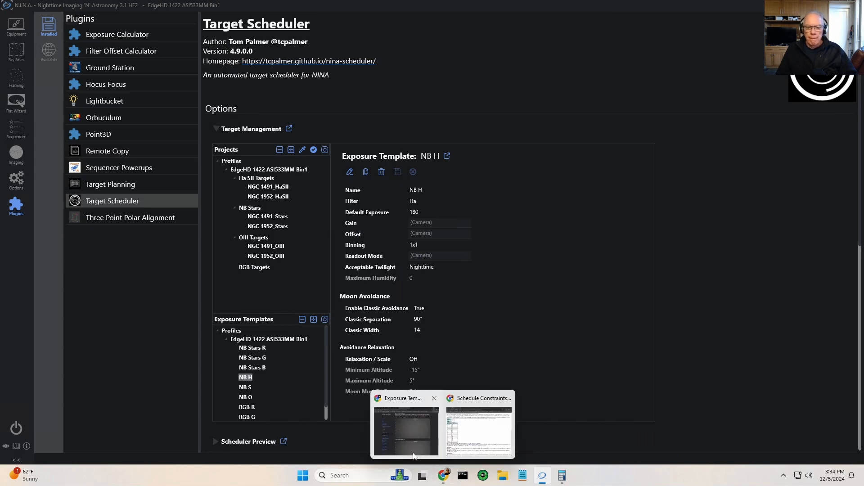
click(410, 432)
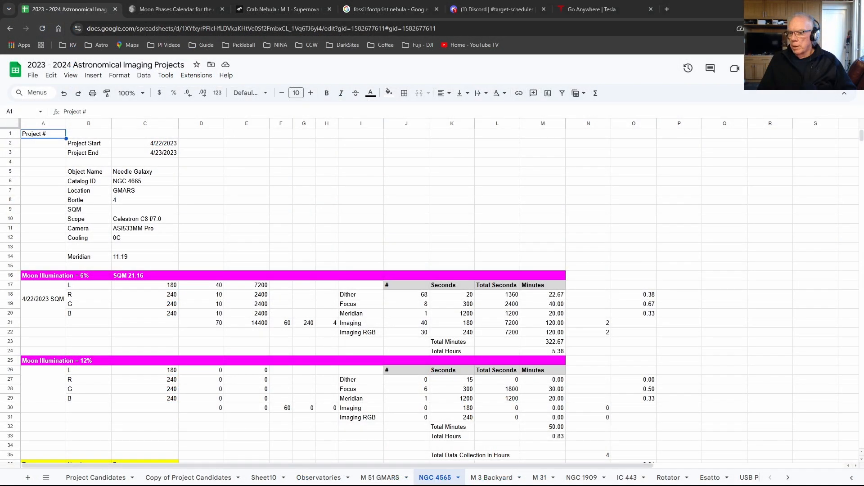
click(171, 9)
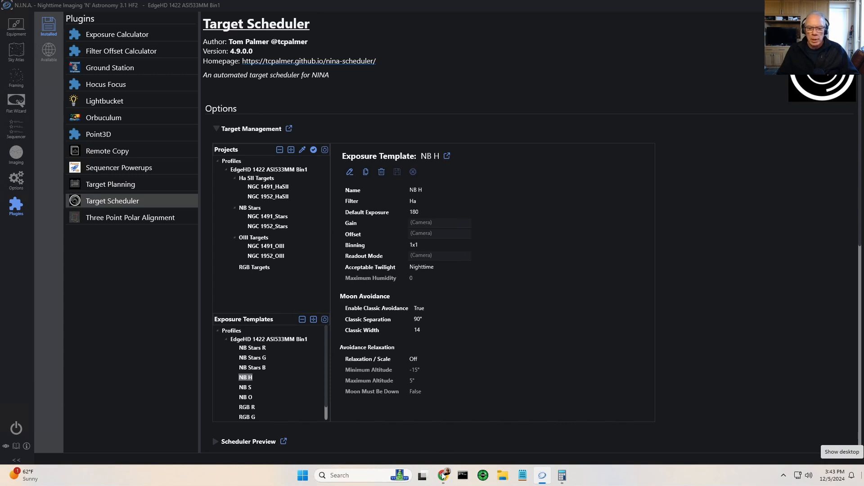
mouse_move(444, 478)
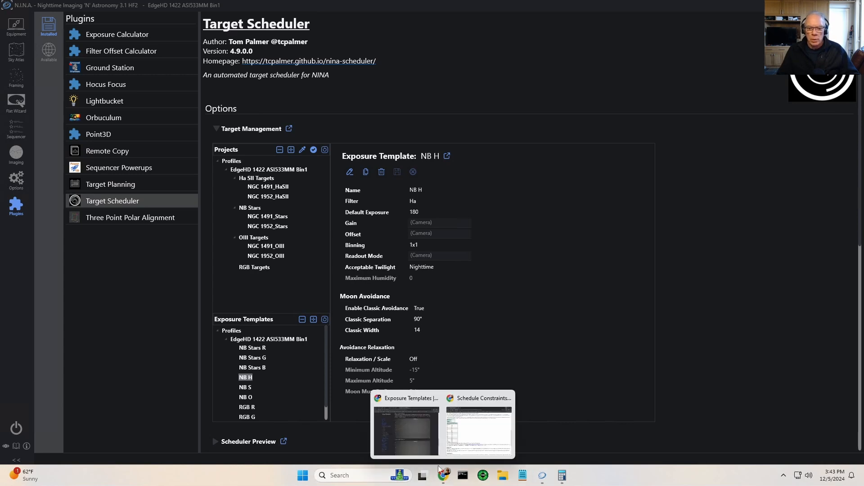
click(409, 430)
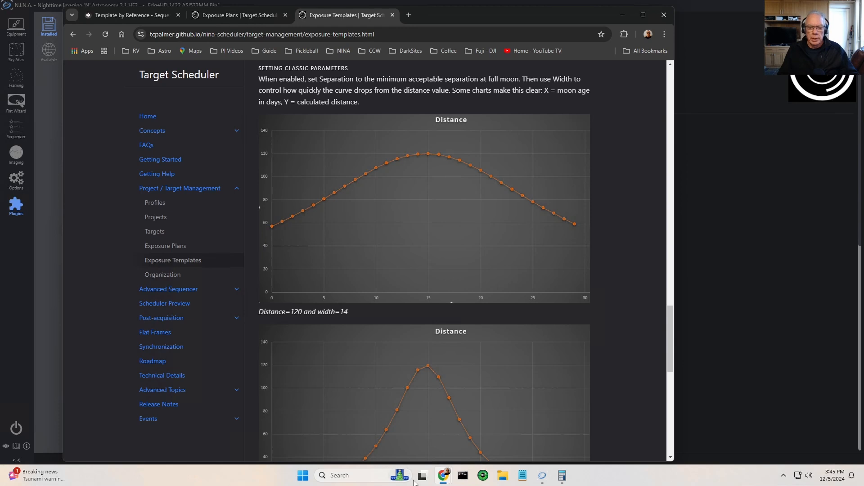
Switch to the Schedule Constraints page and set the moon avoidance calculator's Distance to 120
mouse_move(443, 476)
click(492, 428)
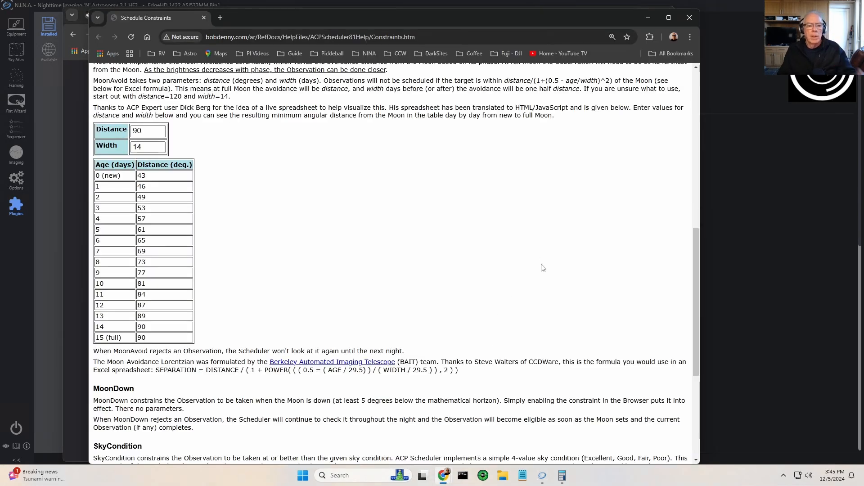
double_click(137, 130)
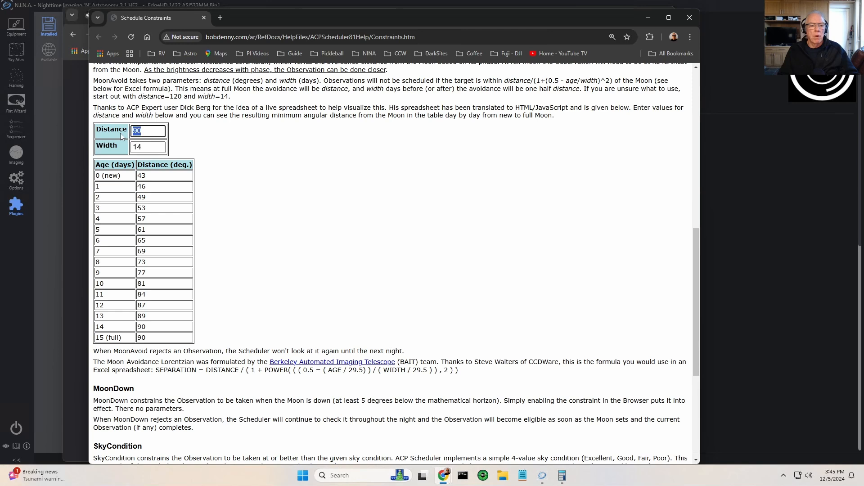
text(120)
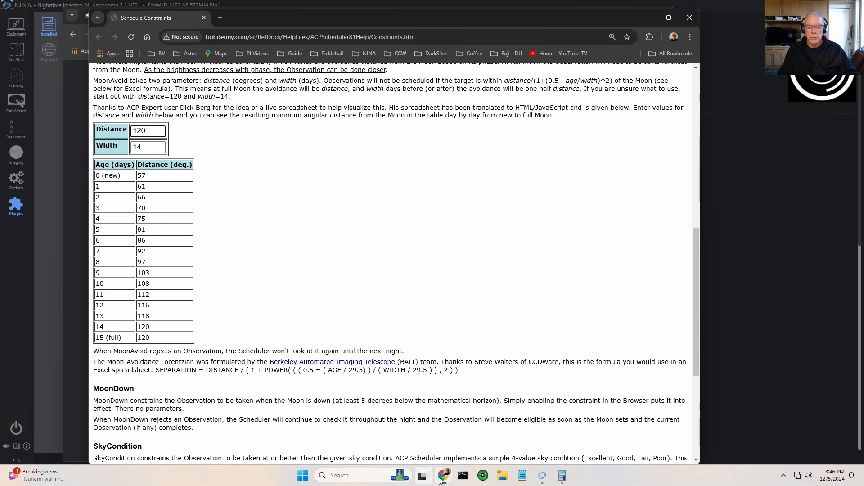
Compare the documentation's chart for distance 120 and width 14 with the moon avoidance calculator's table
mouse_move(446, 476)
click(412, 440)
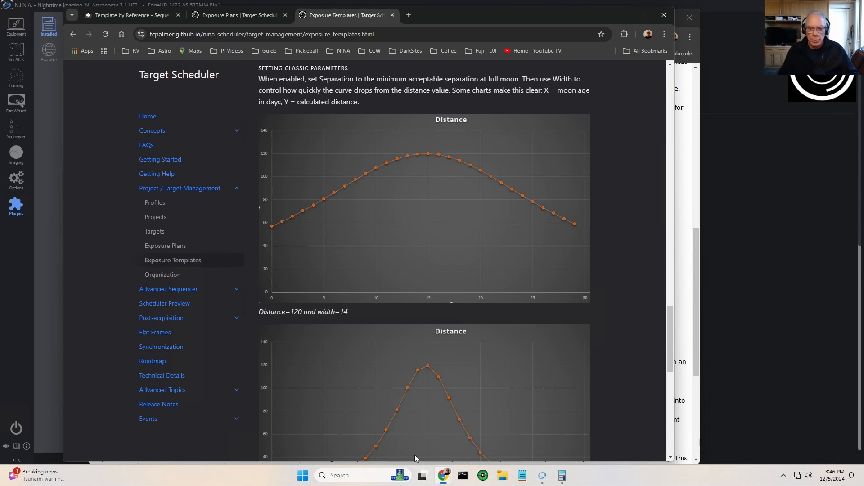
mouse_move(445, 480)
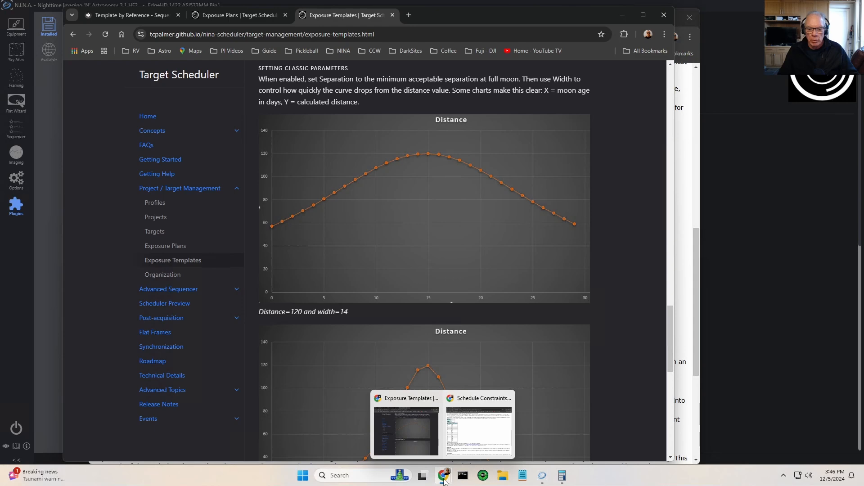
click(481, 434)
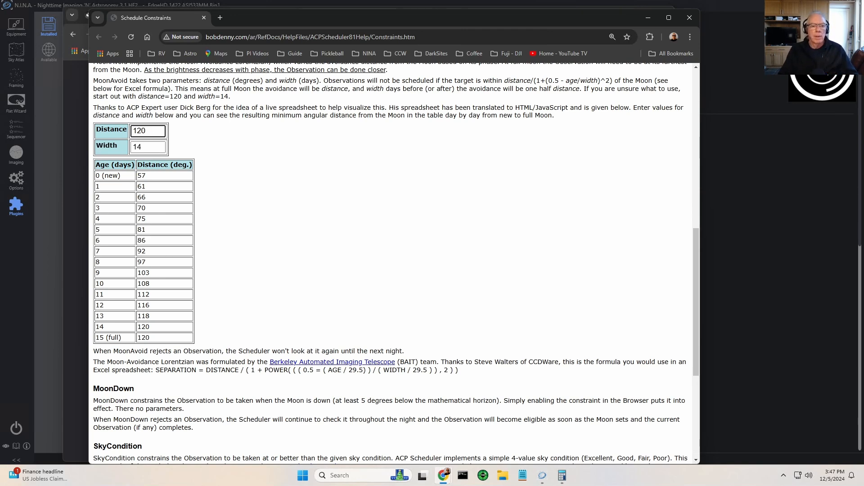
Try a Distance of 90 in the moon avoidance calculator, and set it back to 120
drag(145, 130, 134, 131)
text(90)
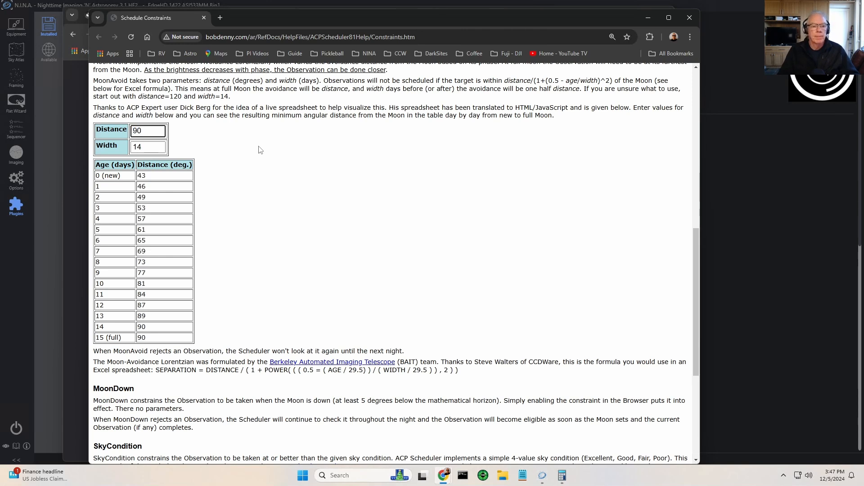
click(287, 243)
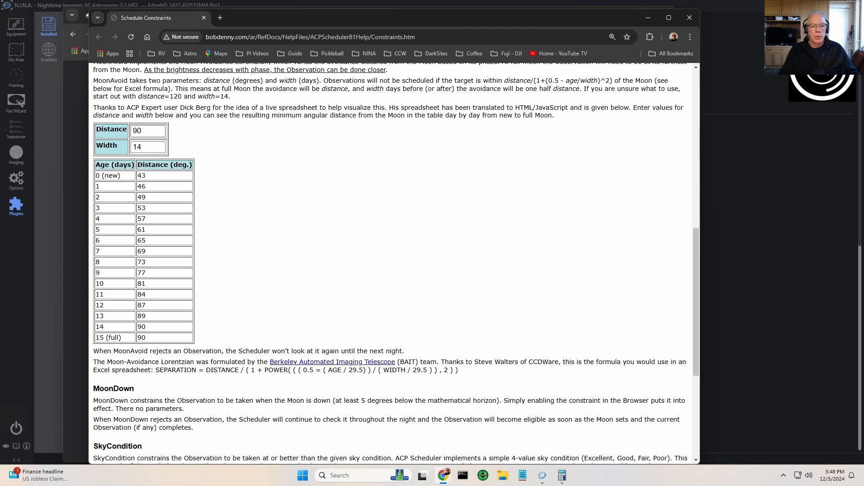
drag(144, 131, 86, 145)
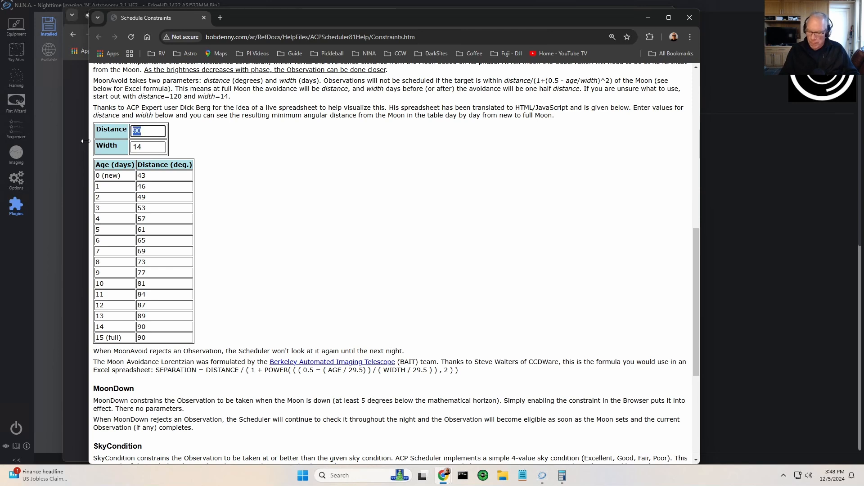
text(120)
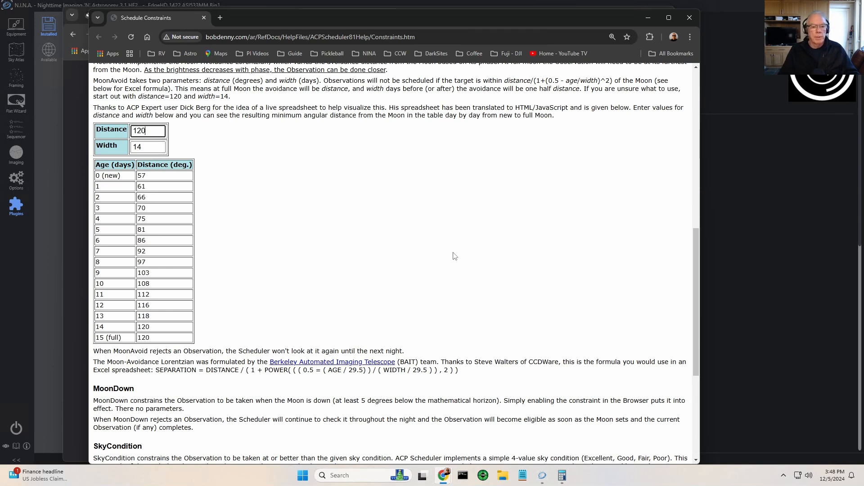
click(453, 256)
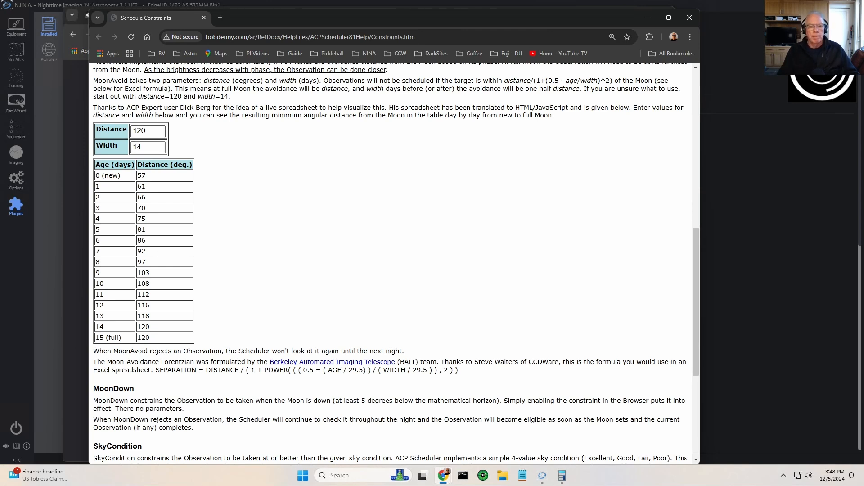
Set the moon avoidance calculator's Distance to 60 and Width to 7
click(146, 131)
double_click(145, 130)
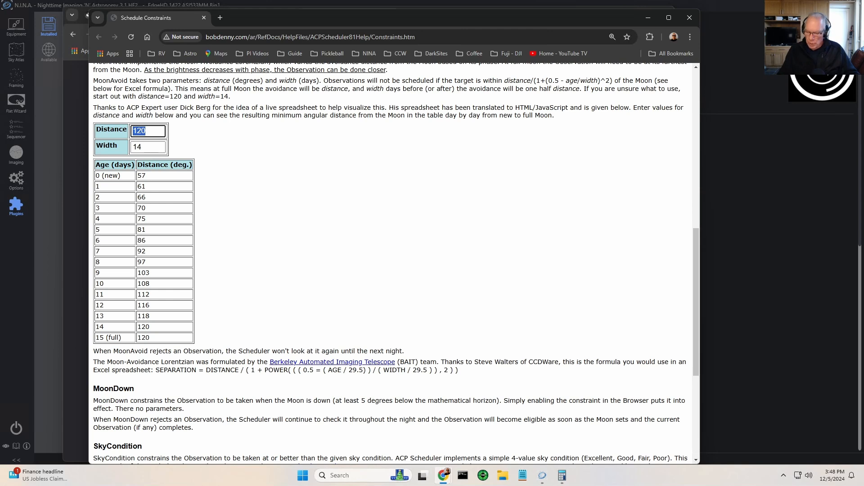
text(60)
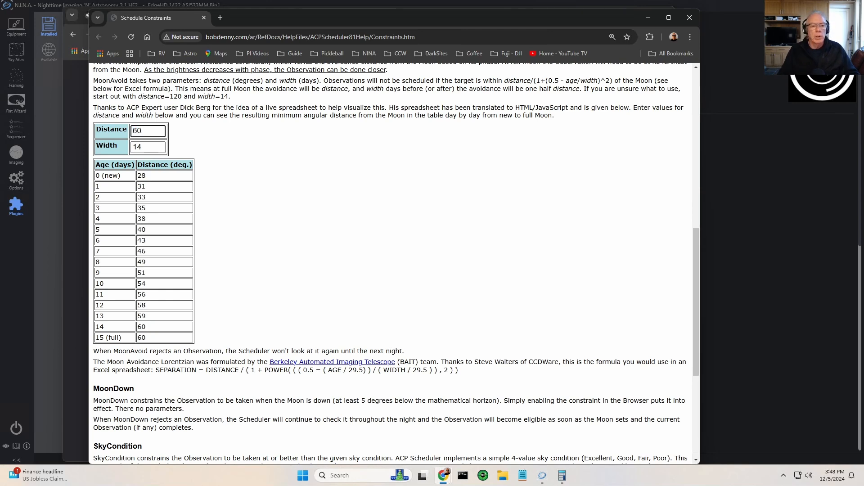
click(314, 162)
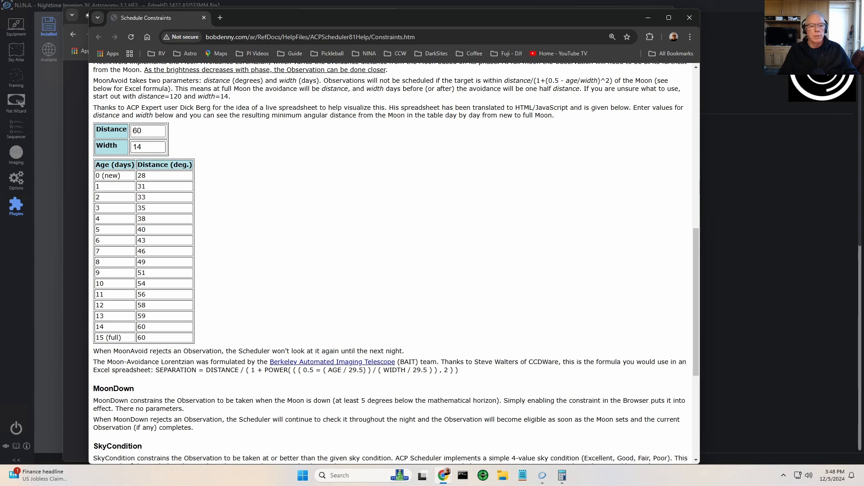
double_click(138, 147)
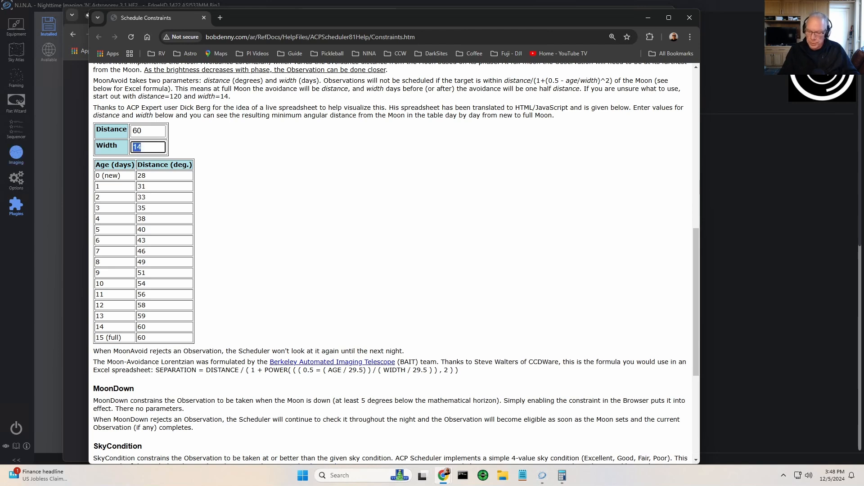
text(7)
click(261, 231)
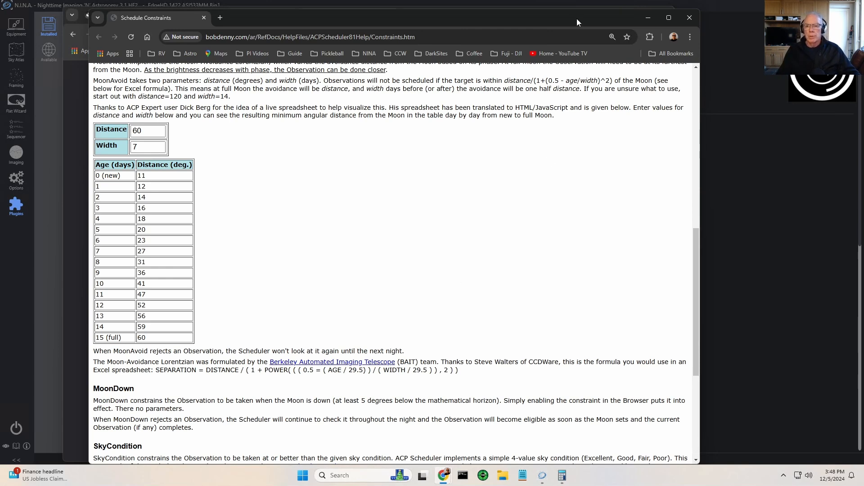
Return to N.I.N.A. and examine the NGC 1952_OIII target's exposure plan and the NB O exposure template
click(648, 19)
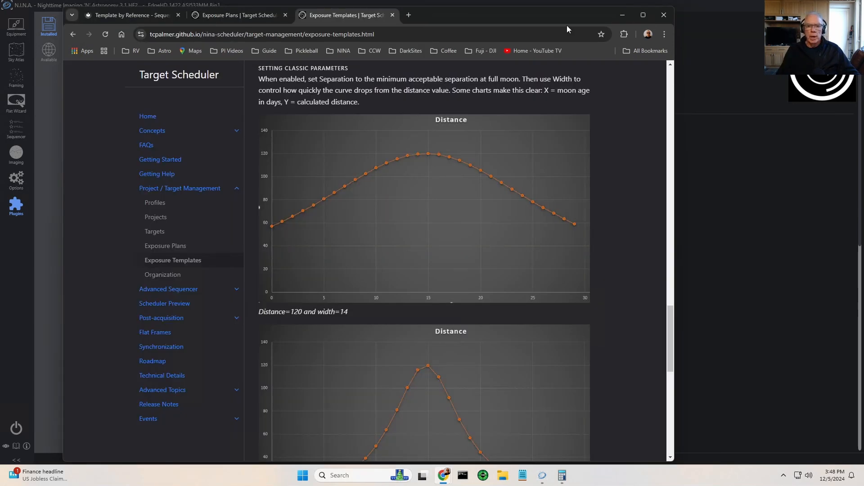
click(624, 15)
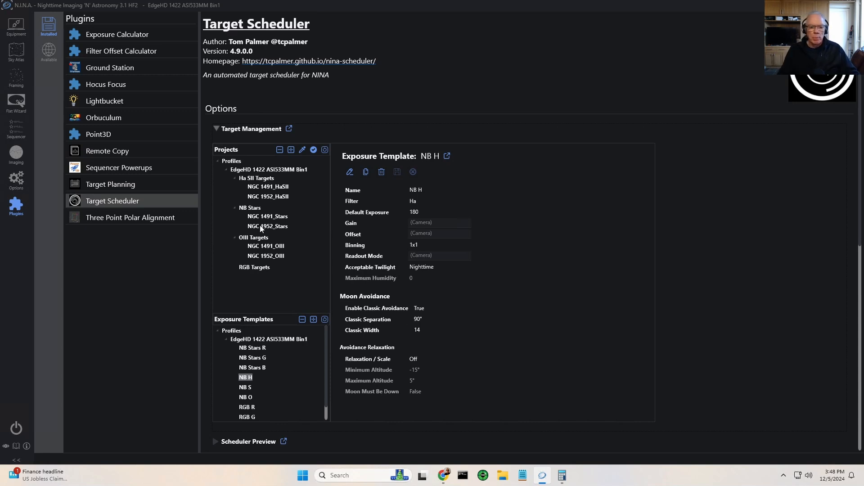
click(278, 258)
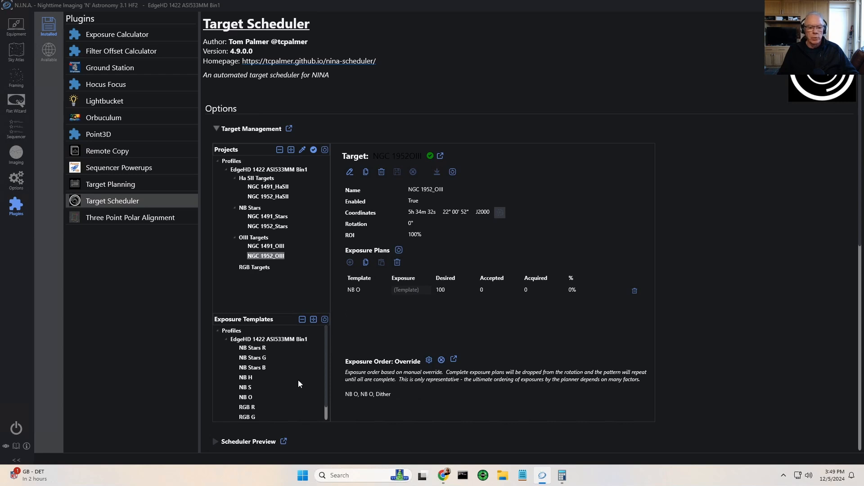
click(246, 398)
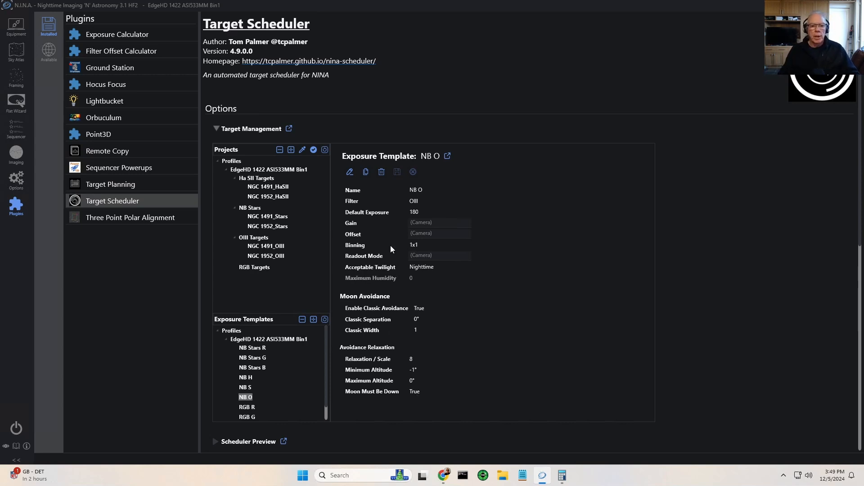
Run the scheduler preview for 2024-12-05 and review the planned target schedule for the night
click(218, 128)
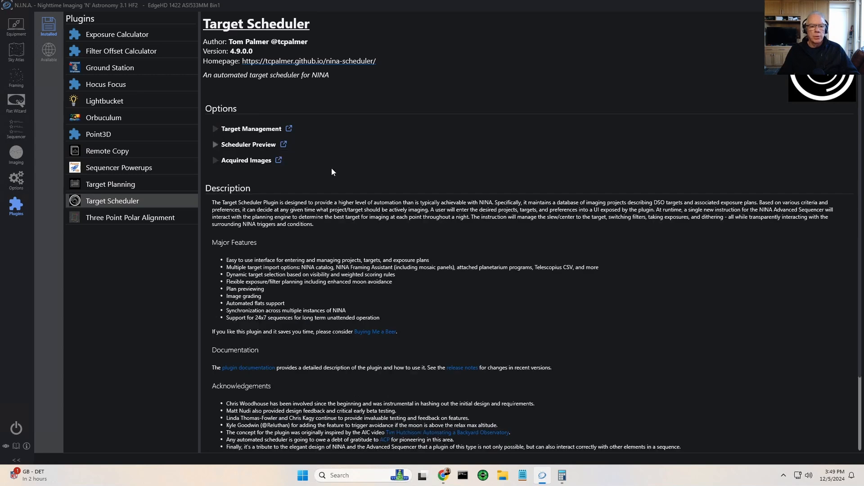
click(215, 144)
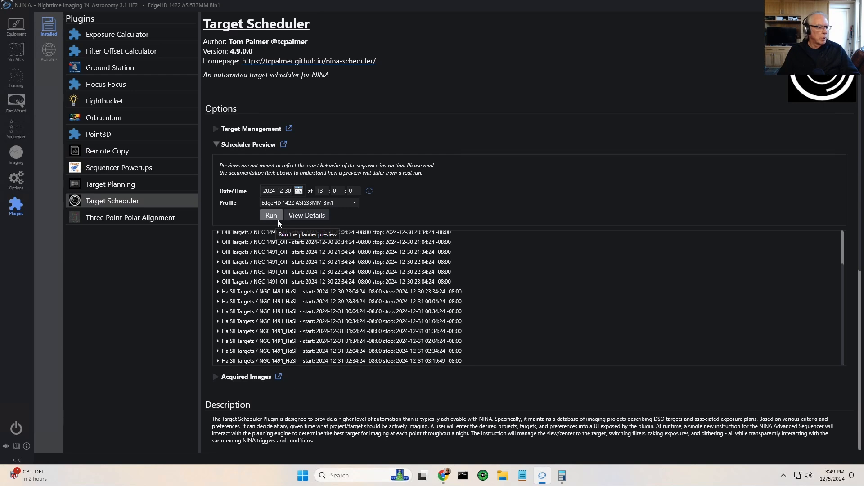
click(300, 191)
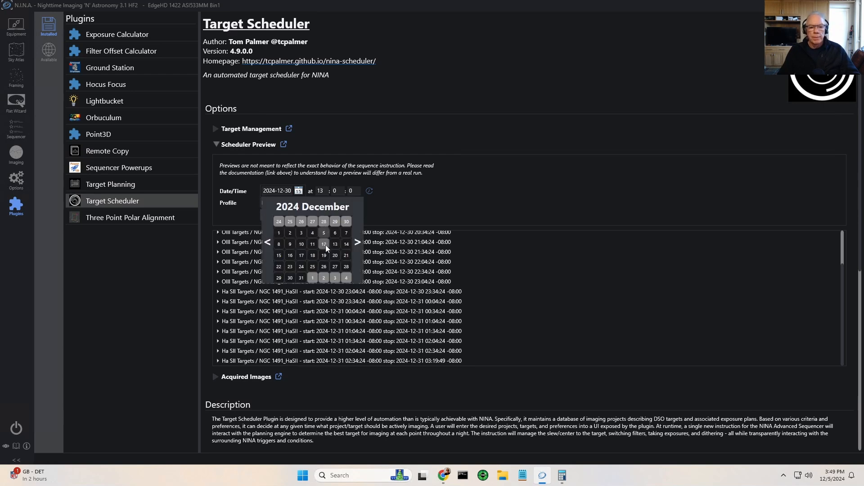
click(324, 232)
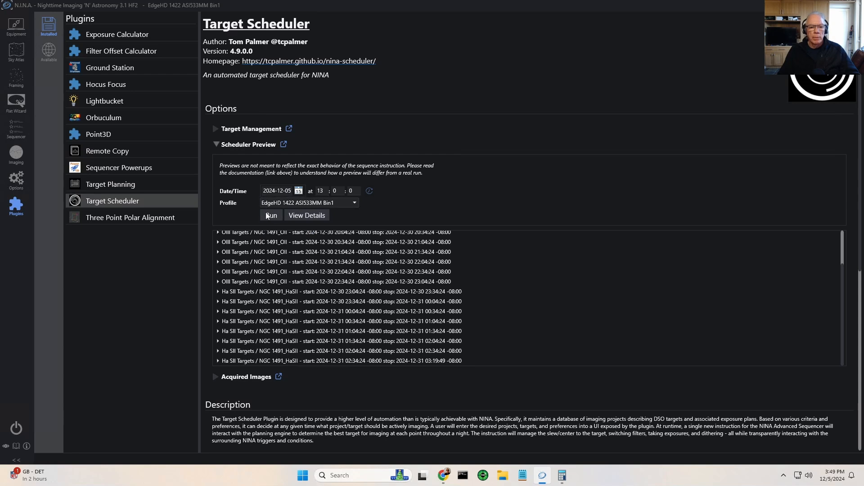
click(273, 217)
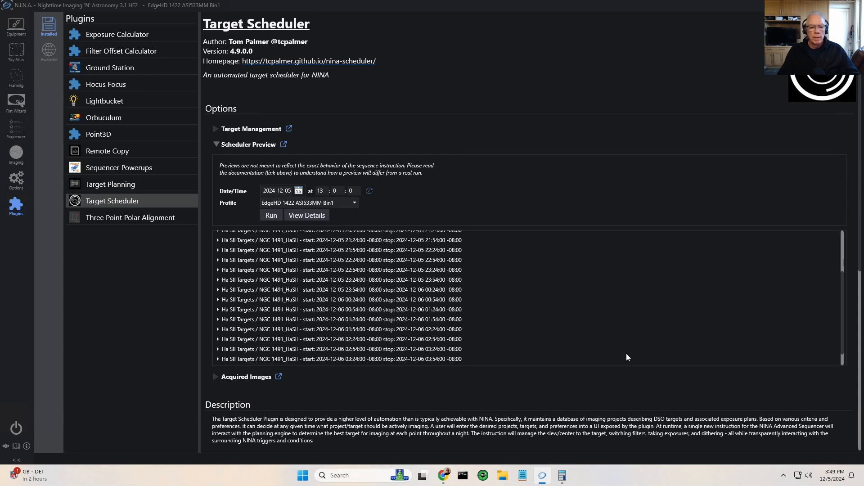
scroll(620, 344, up, 3)
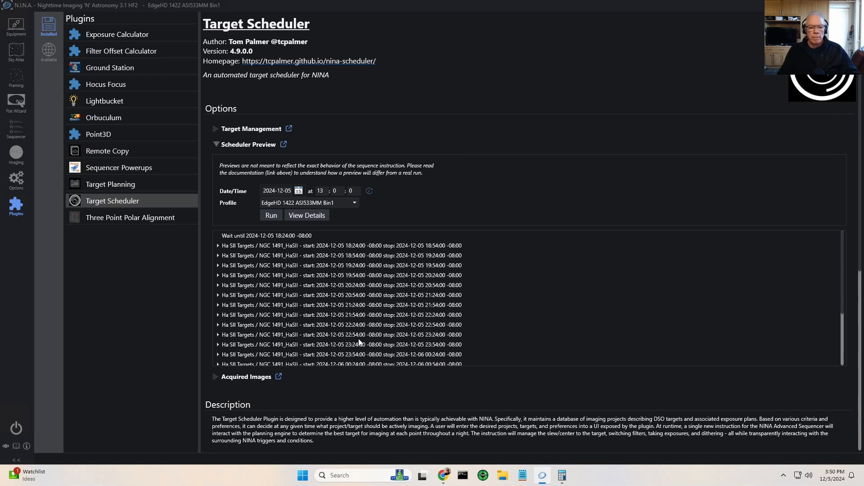
scroll(359, 342, down, 3)
scroll(359, 342, up, 3)
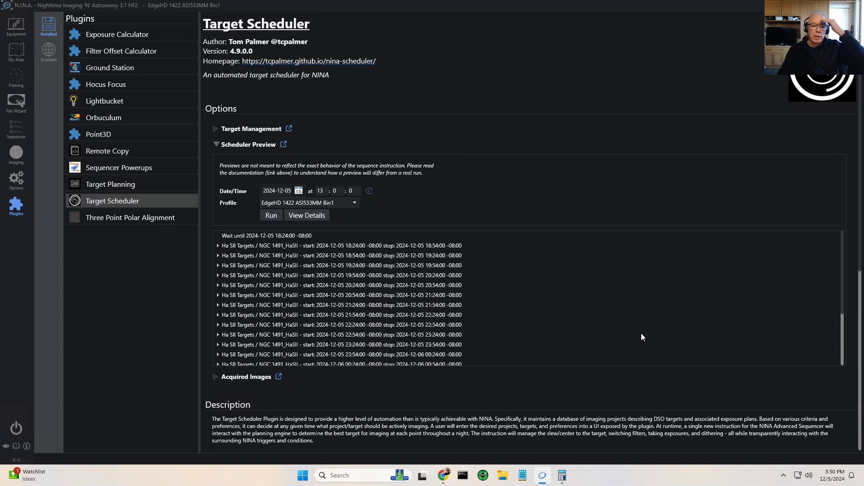
Run the scheduler preview for 2024-12-10 and close the preview section
click(299, 192)
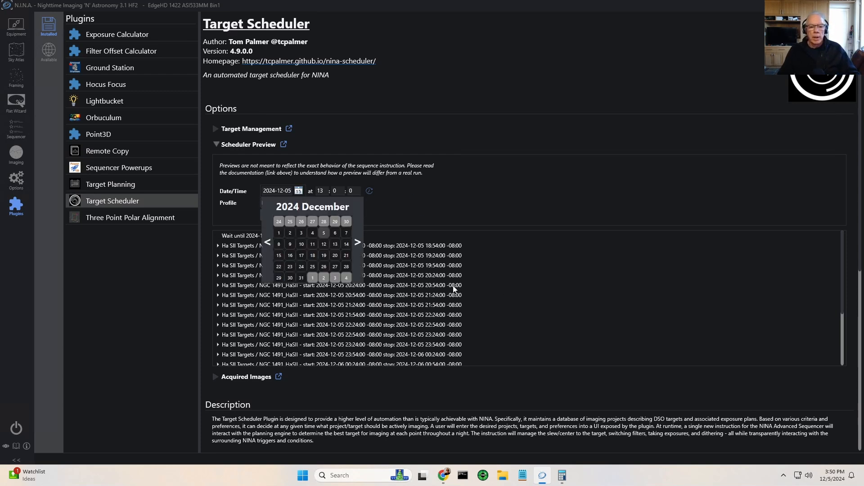
click(302, 247)
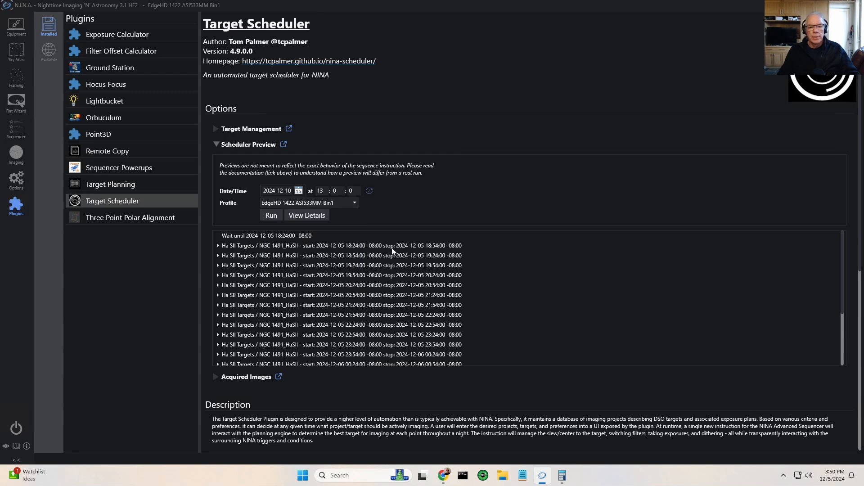
click(271, 216)
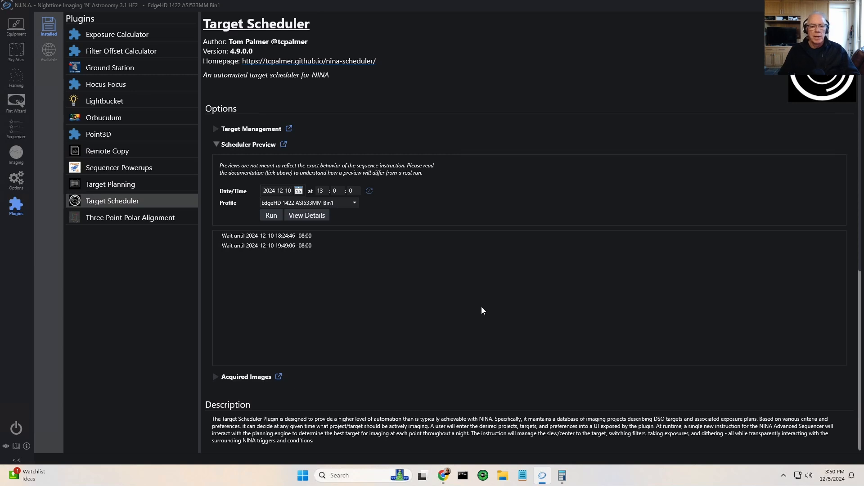
click(216, 145)
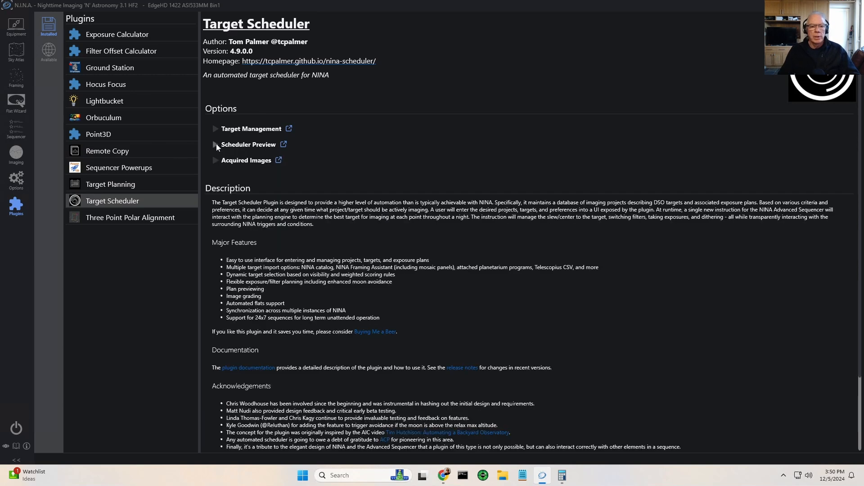
Set the NB H exposure template's Classic Separation to 60 and Classic Width to 7, and save it
click(216, 129)
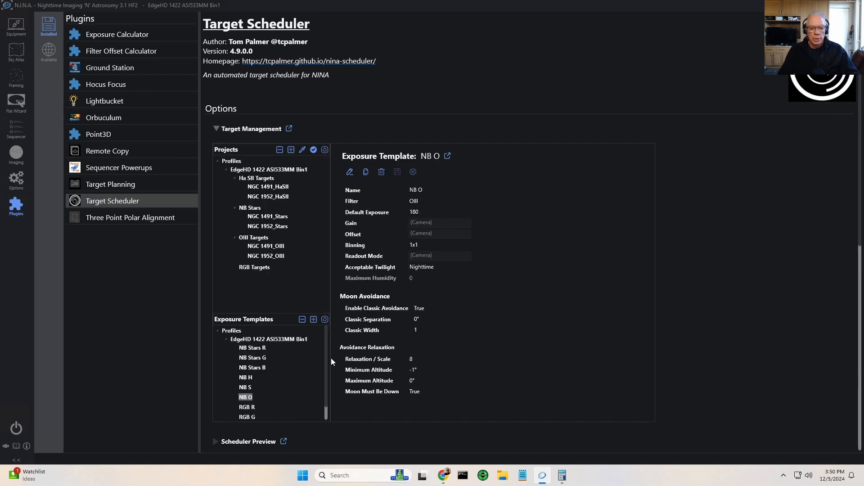
click(249, 378)
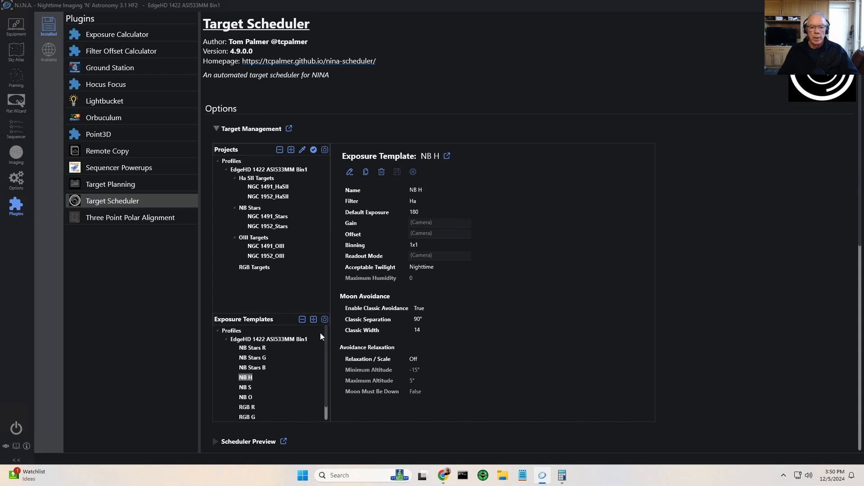
click(350, 172)
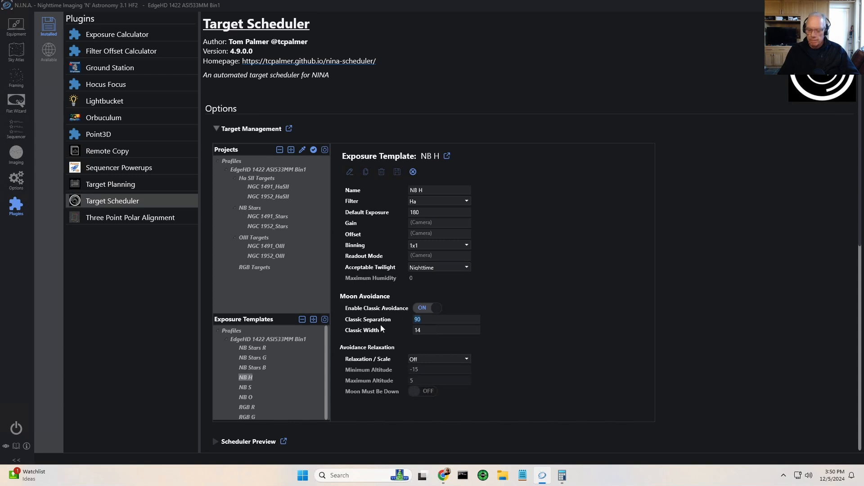
text(60)
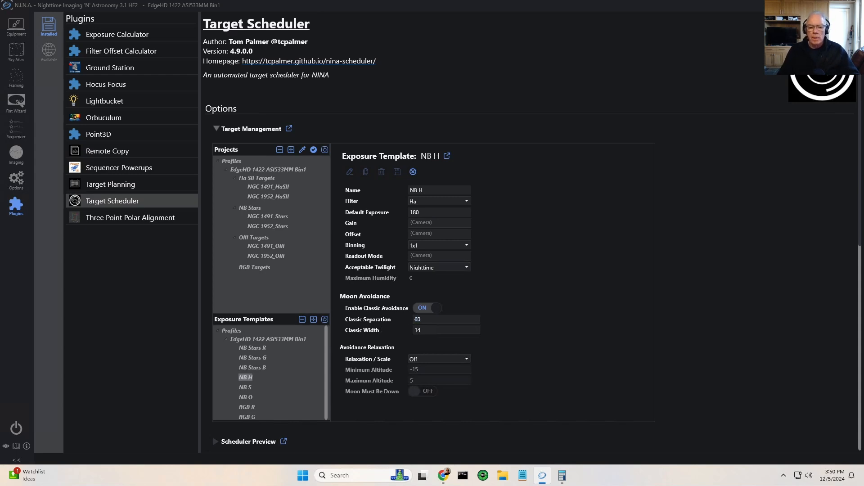
key(Tab)
text(7)
click(396, 172)
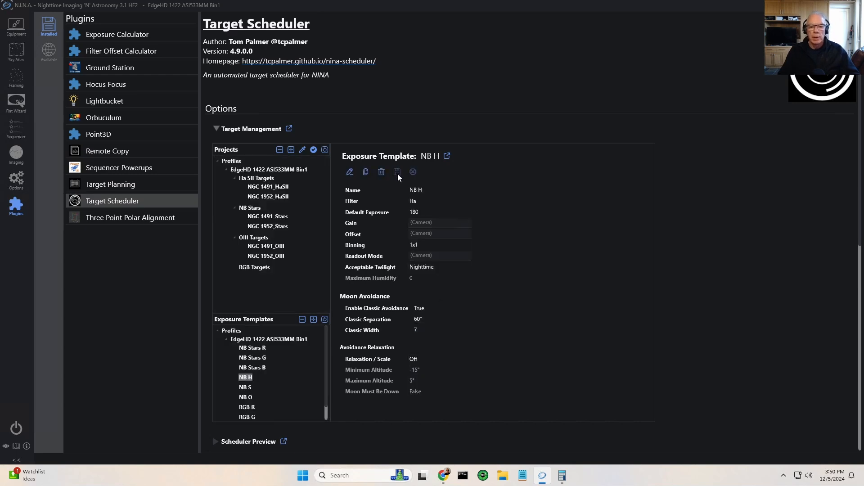
Set the NB S exposure template's Classic Separation to 60 and Classic Width to 7, and save it
click(248, 388)
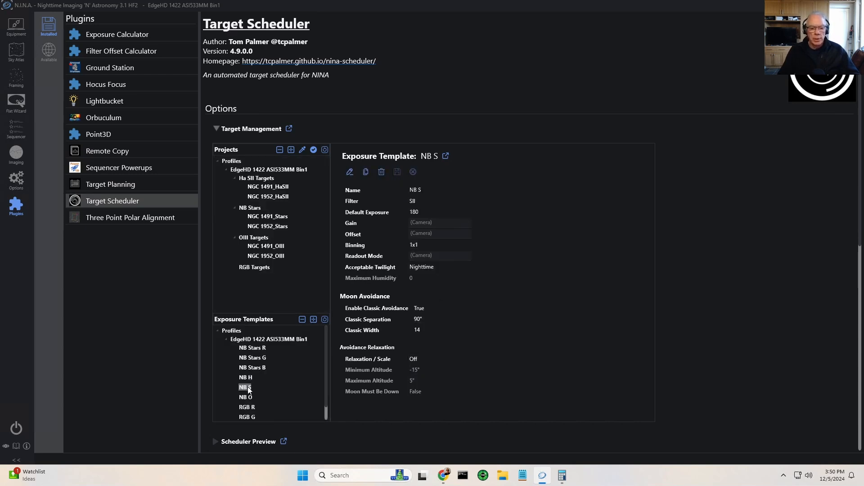
click(349, 172)
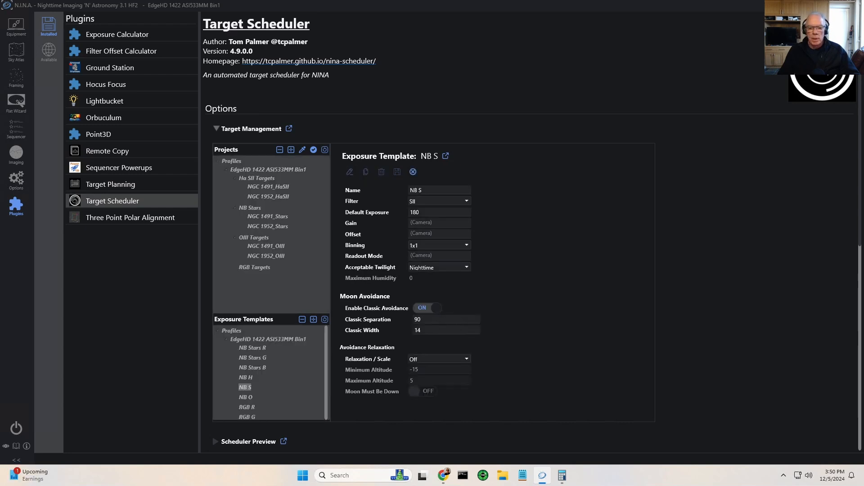
text(60)
drag(422, 330, 411, 328)
text(7)
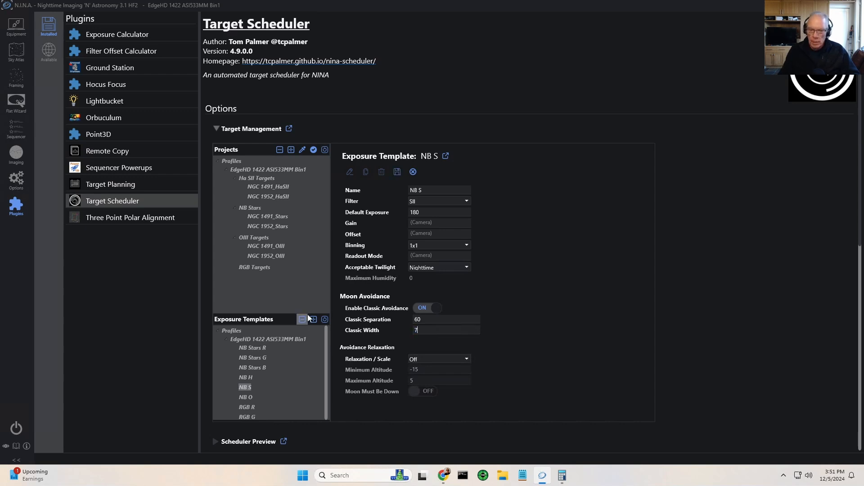
click(396, 173)
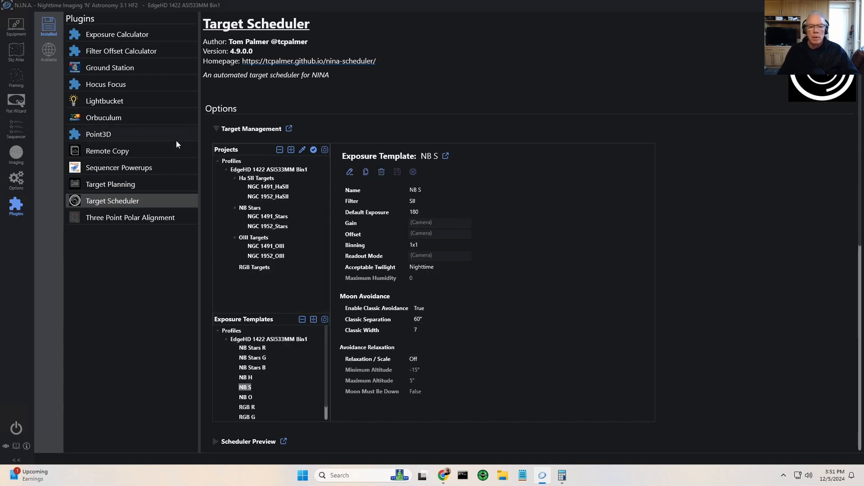
Close target management and run the scheduler preview for 2024-12-10 with the reduced moon avoidance settings
click(218, 131)
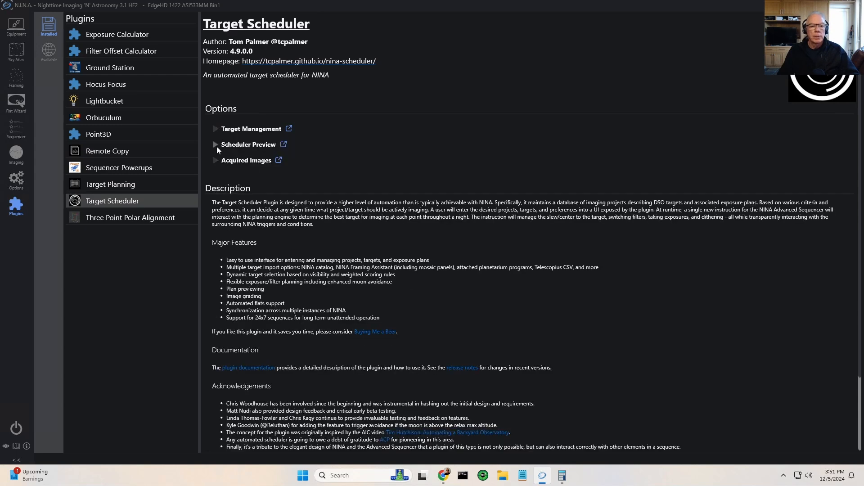
click(217, 145)
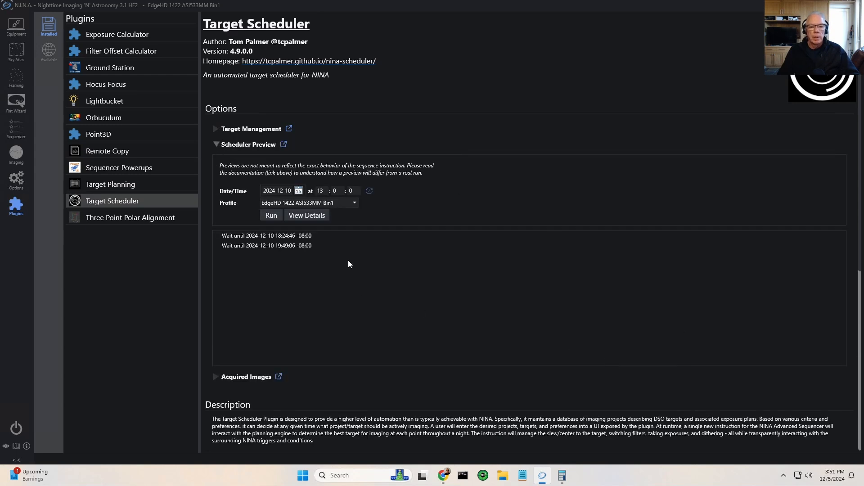
click(270, 215)
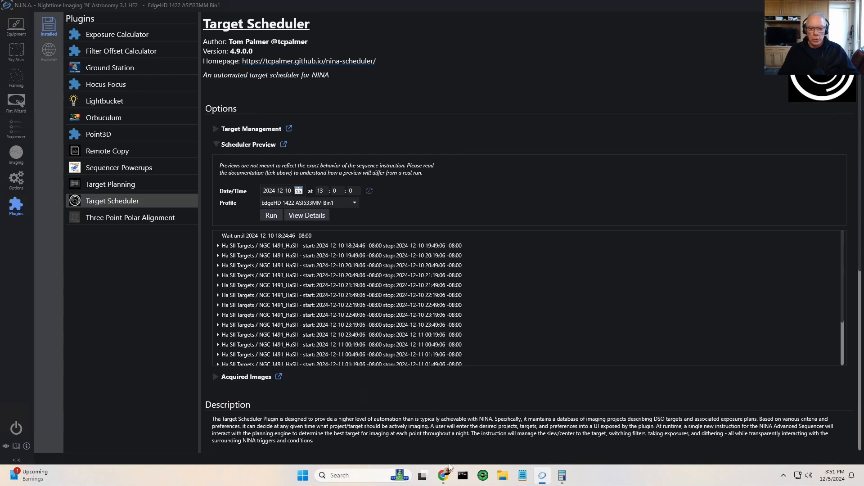
Switch to the Schedule Constraints page in Chrome and examine the moon avoidance table for Distance 90 and Width 14
mouse_move(451, 480)
click(508, 421)
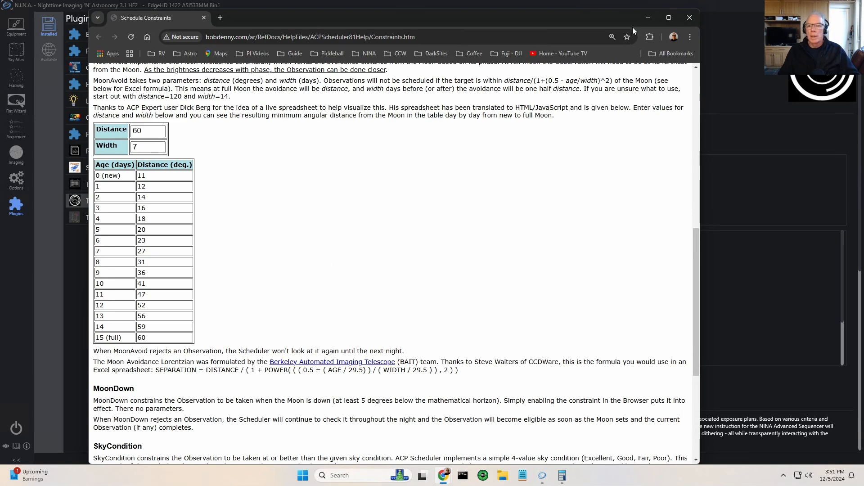
drag(607, 17, 641, 10)
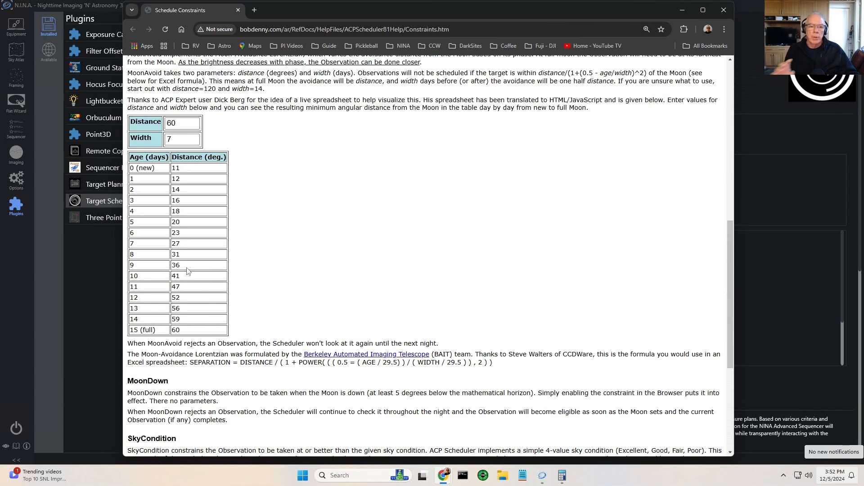
click(182, 123)
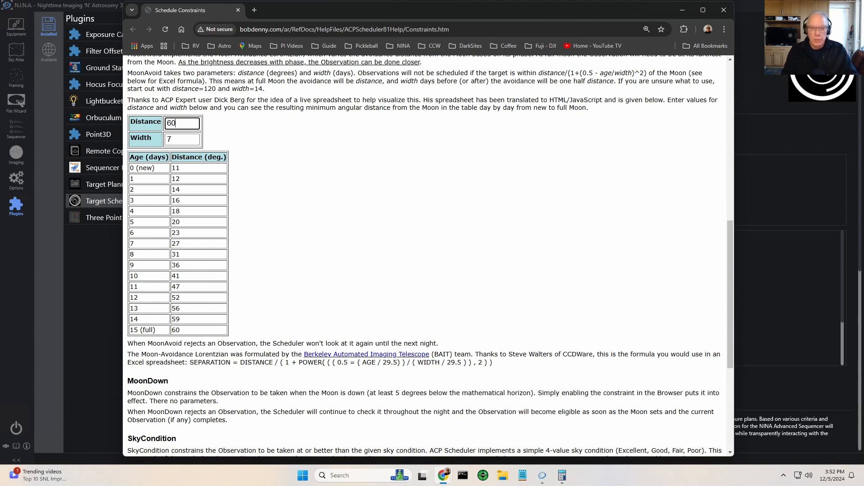
key(BackSpace)
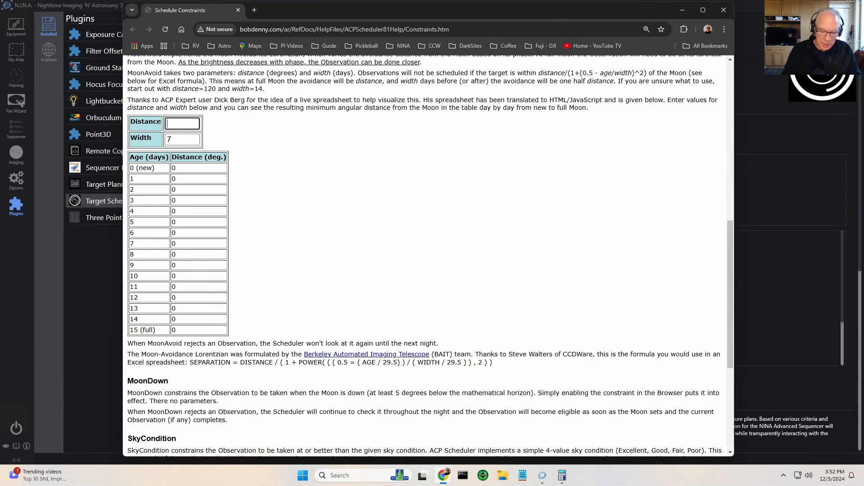
text(090)
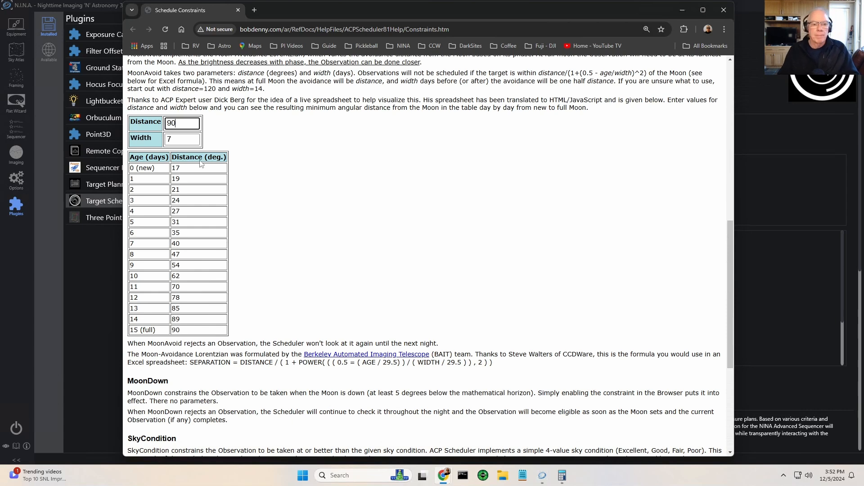
click(189, 140)
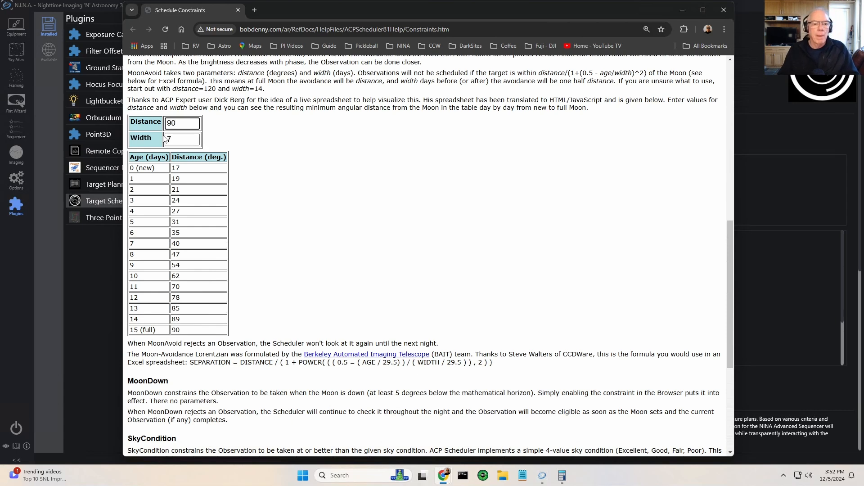
drag(173, 139, 158, 144)
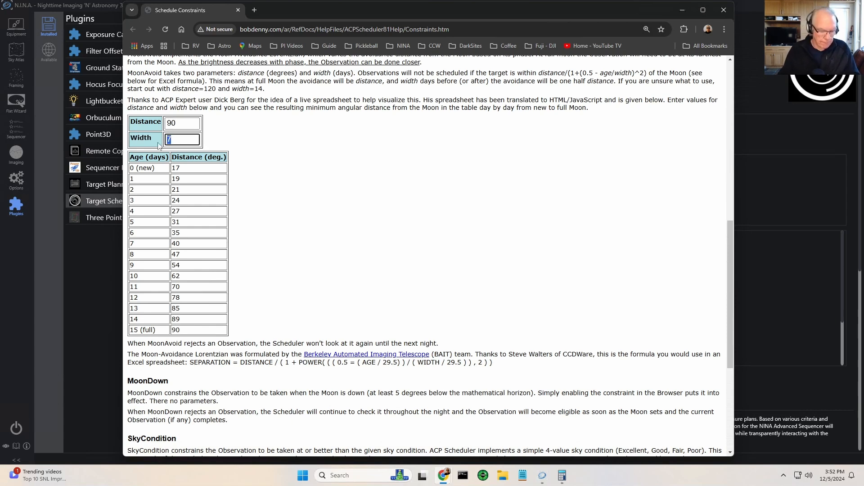
text(14)
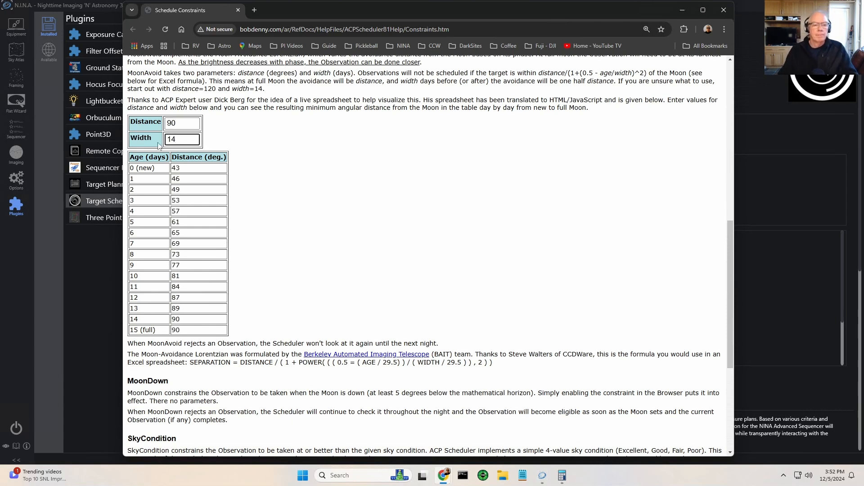
click(380, 332)
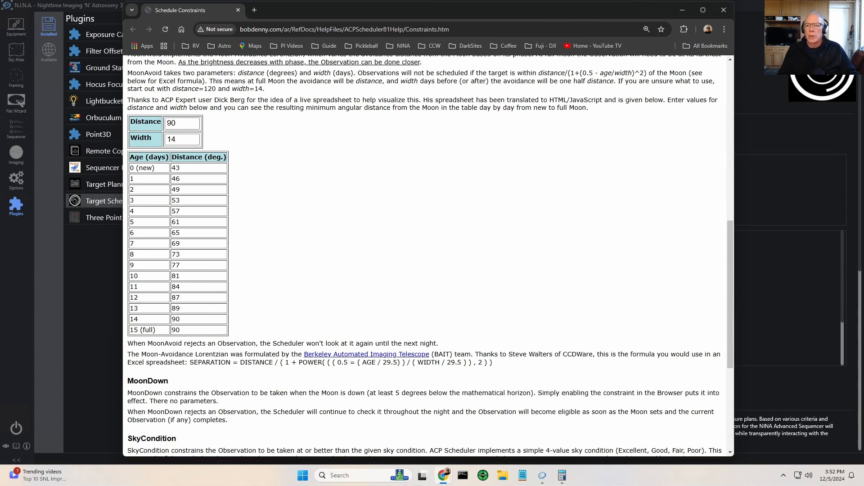
Return to N.I.N.A.'s target management, set the NB S exposure template's Classic Separation to 90 and Classic Width to 14, and save it
click(682, 11)
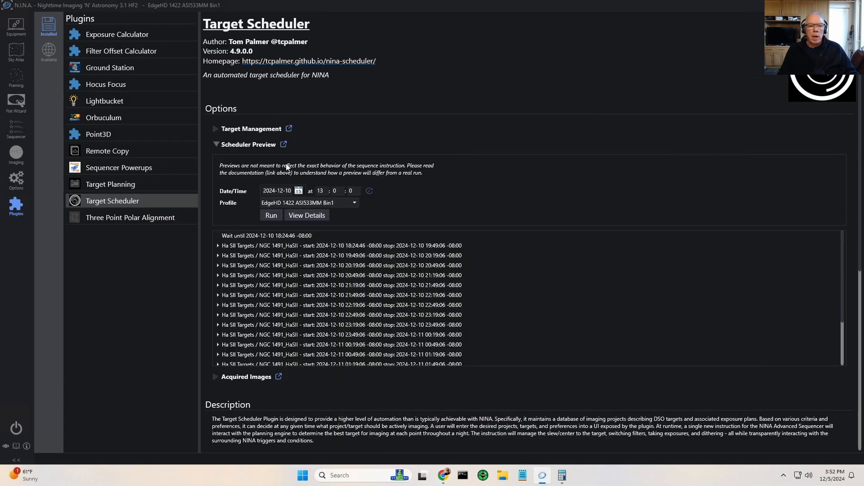
click(222, 148)
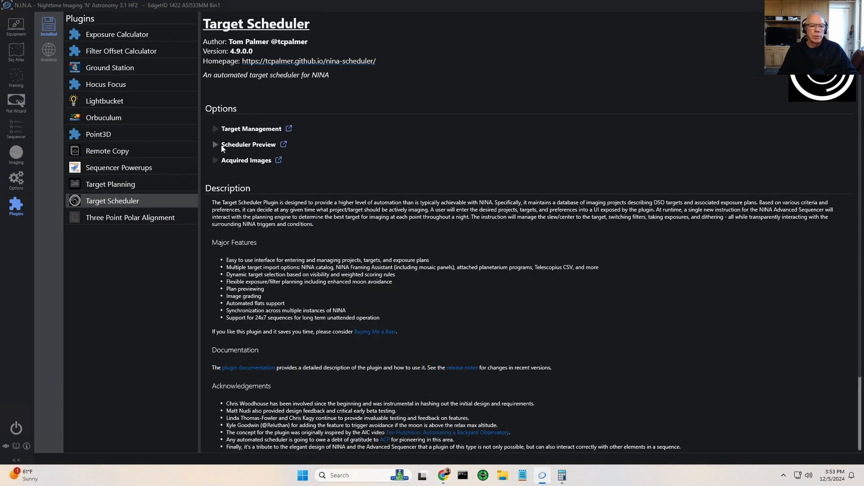
click(238, 129)
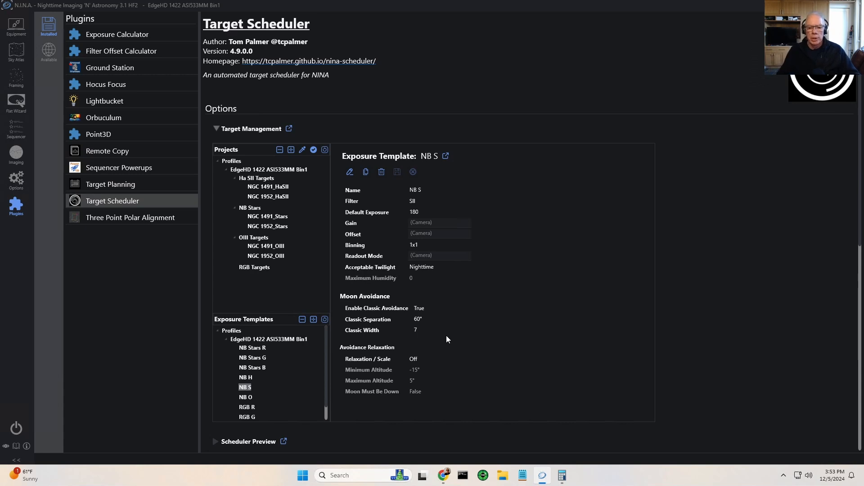
click(349, 172)
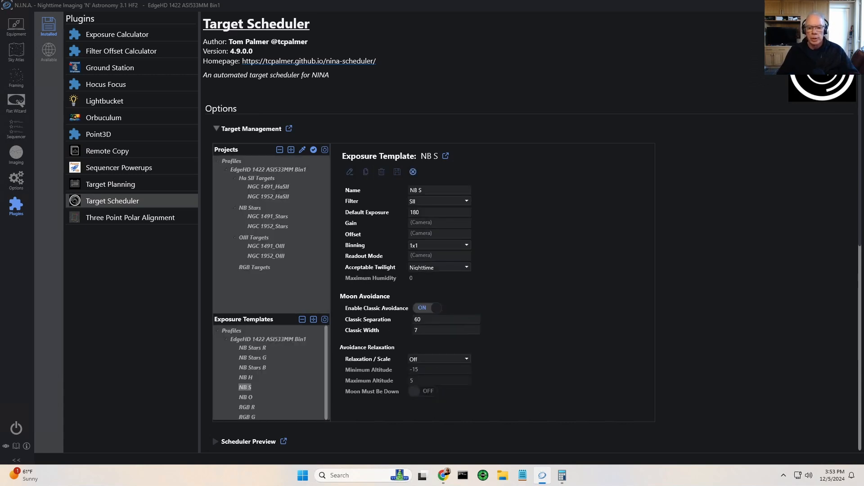
double_click(417, 319)
text(9)
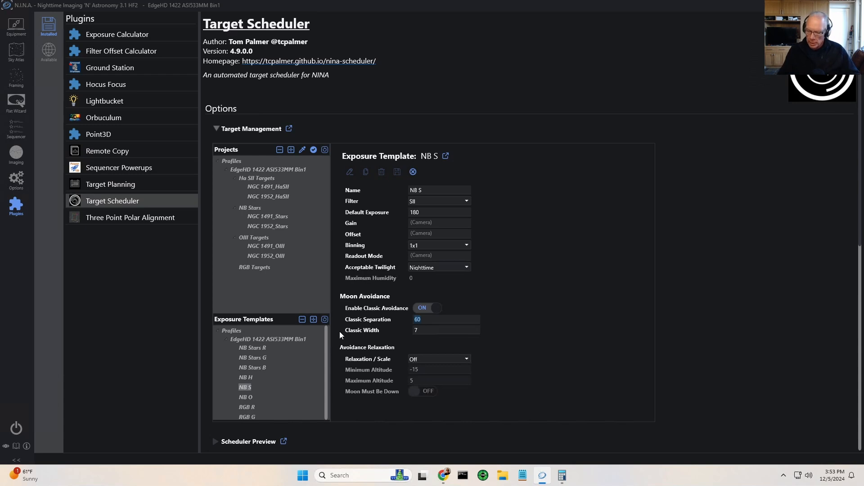
text(0)
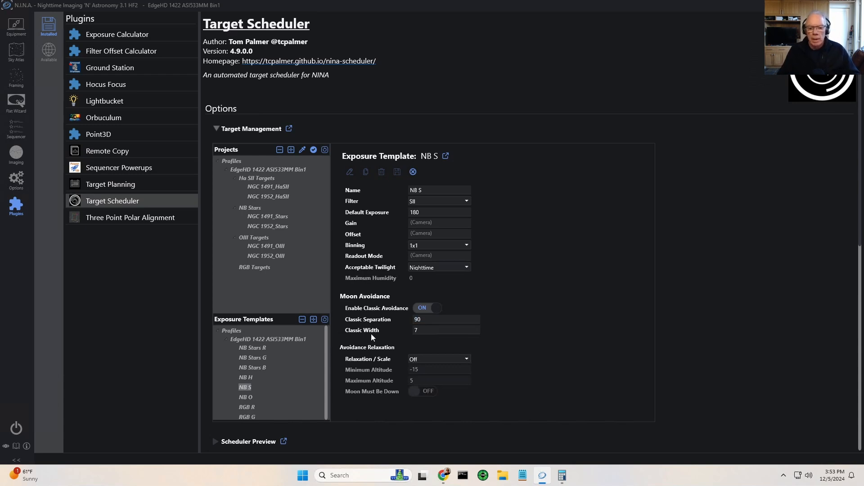
drag(423, 330, 363, 328)
text(14)
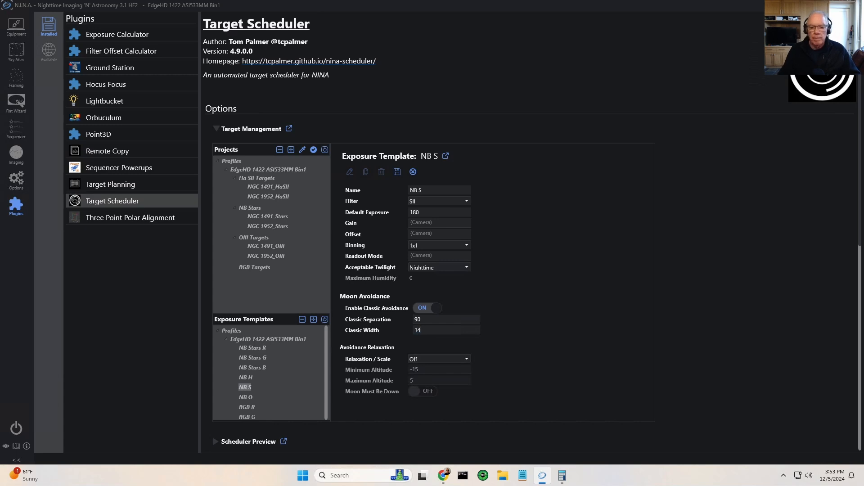
click(397, 172)
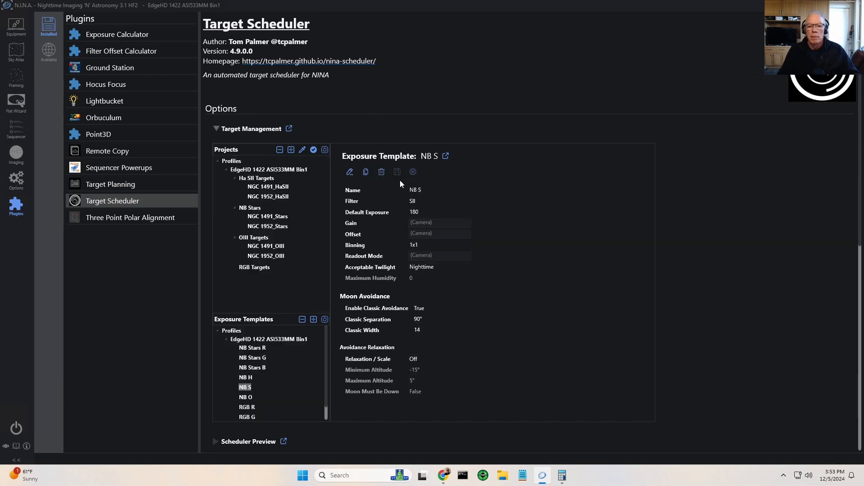
Set the NB H exposure template's Classic Separation to 90 and Classic Width to 14, and save it
click(246, 377)
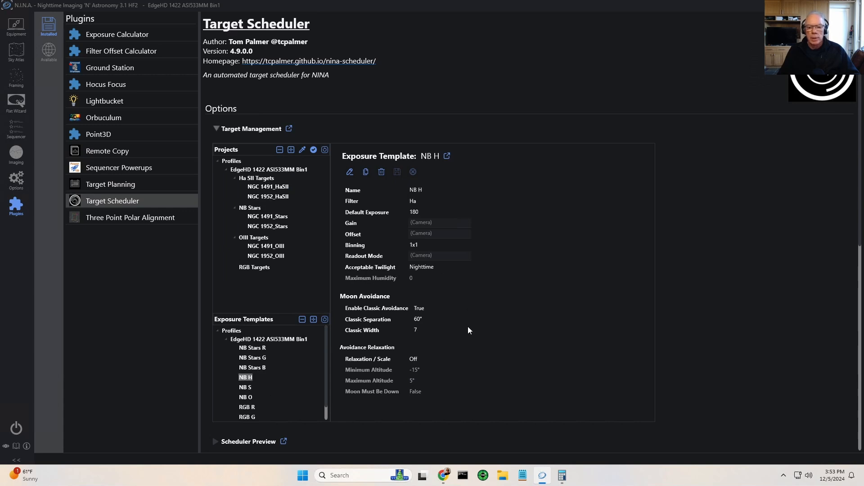
click(350, 172)
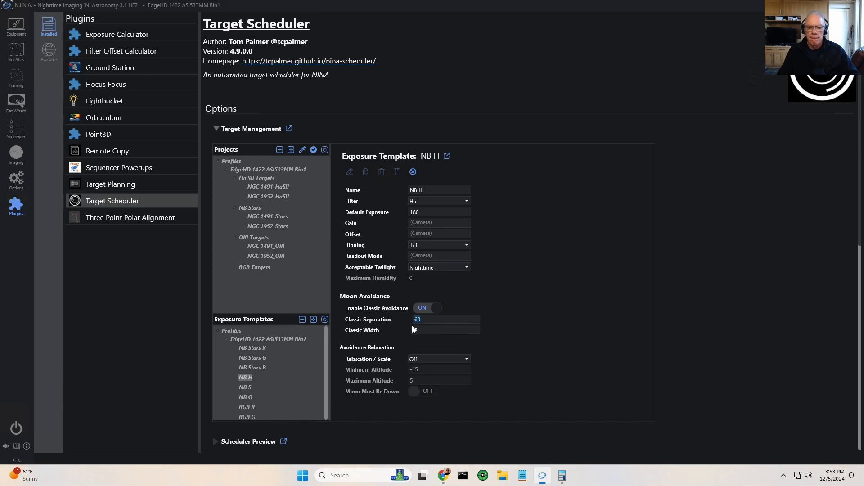
text(90)
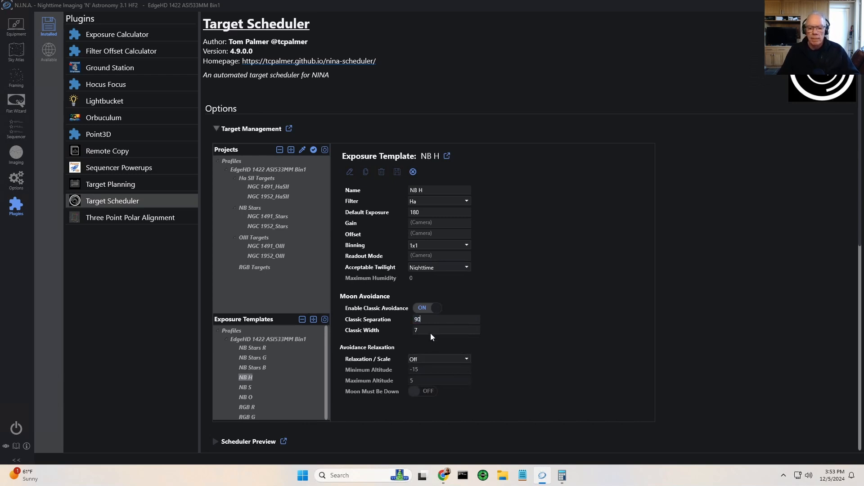
key(Tab)
text(14)
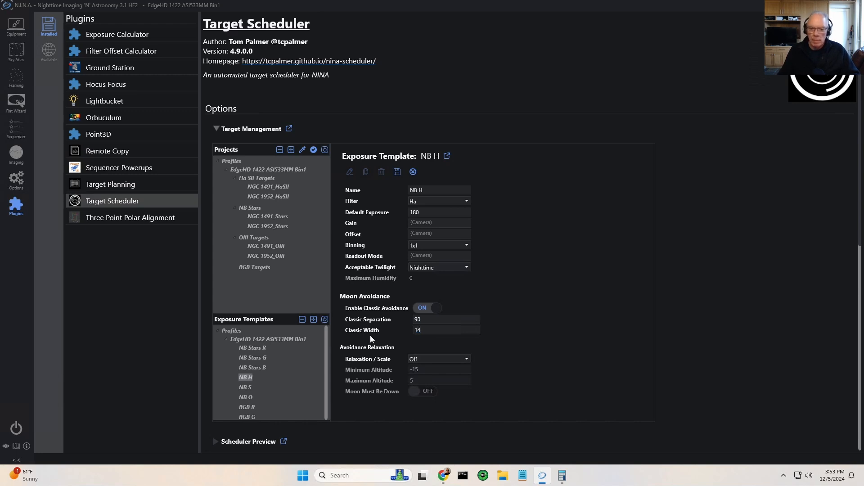
click(396, 173)
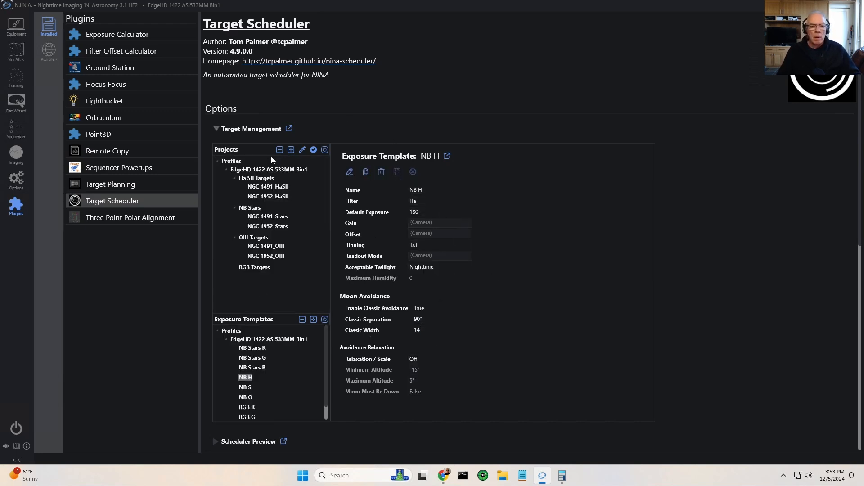
Close target management and rerun the scheduler preview for 2024-12-10 with the 90/14 moon avoidance settings
click(216, 129)
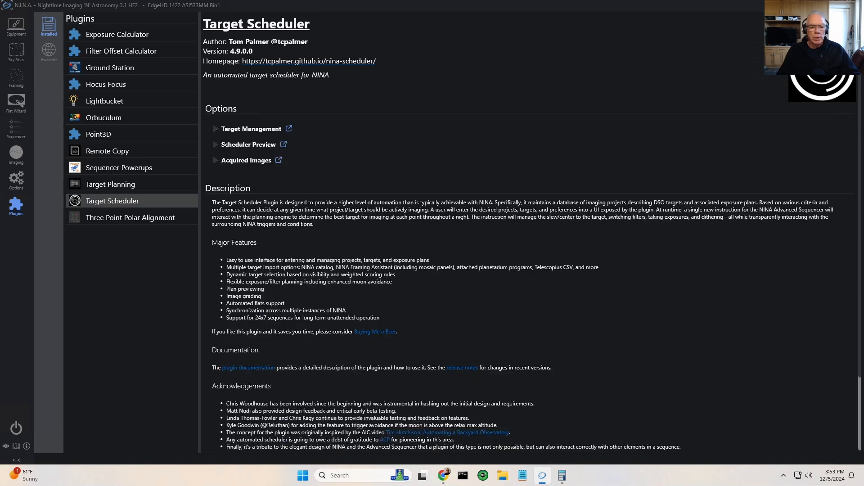
click(215, 145)
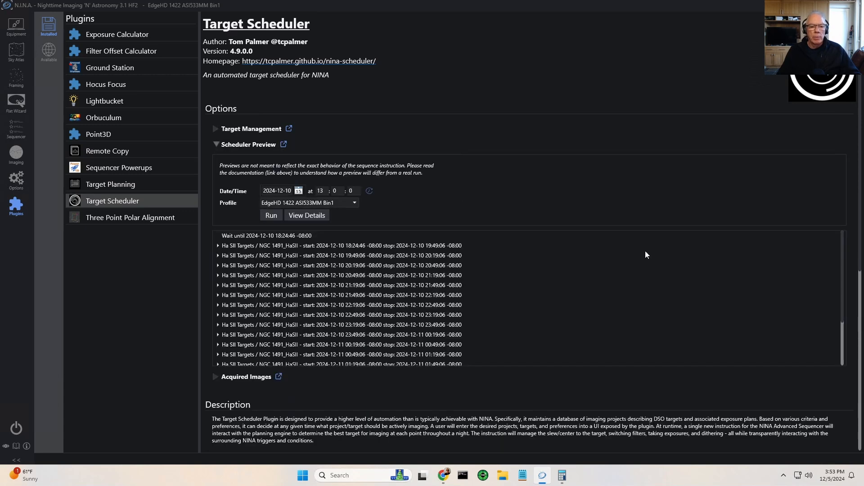
click(271, 218)
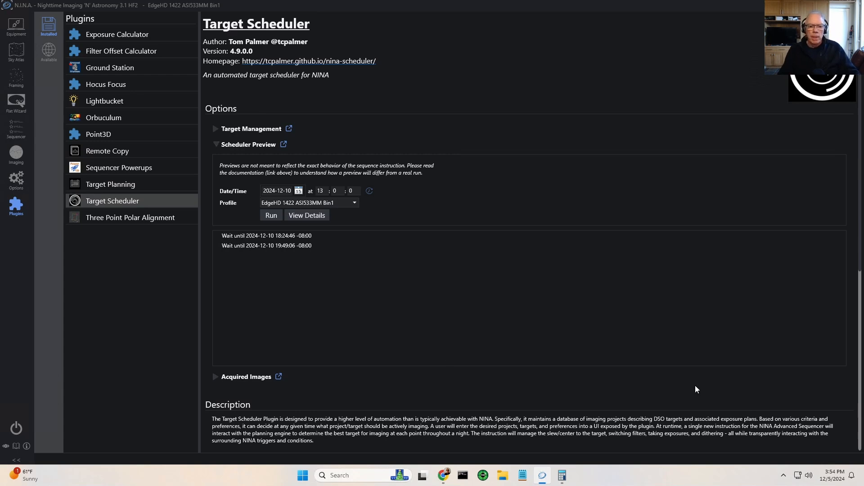
Change the scheduler preview date to 2024-12-15 and run the preview
click(298, 191)
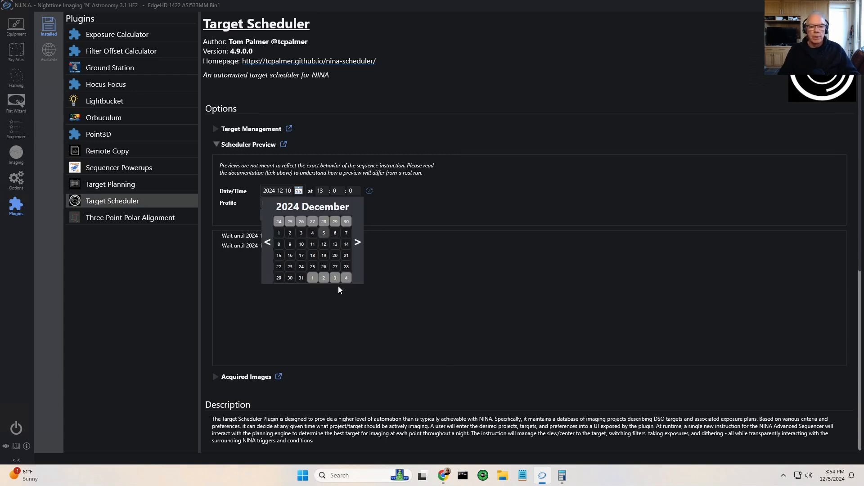
click(278, 255)
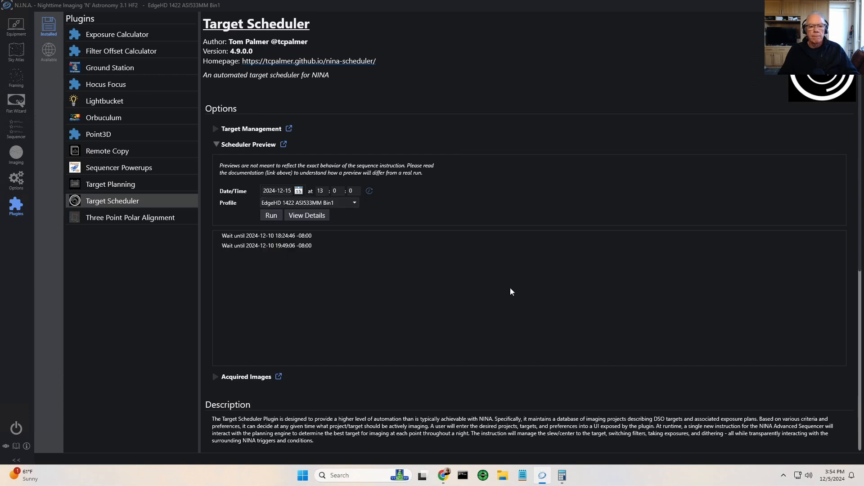
click(281, 215)
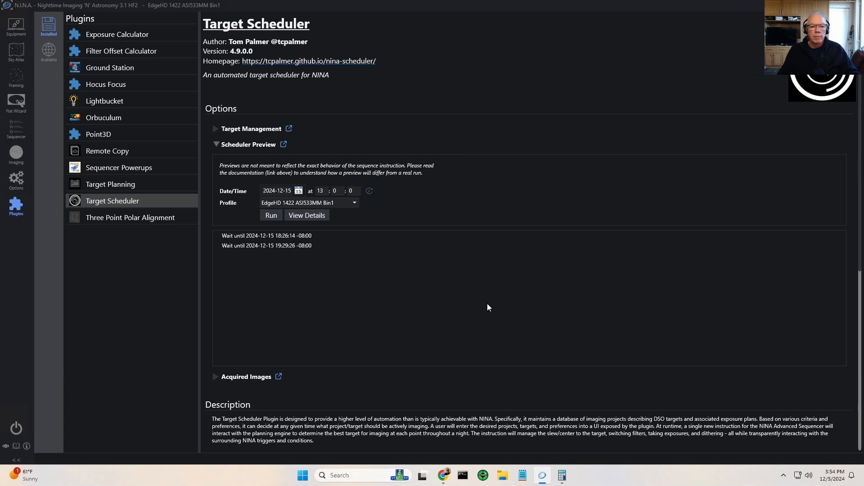
Change the scheduler preview date to 2024-12-30 and run the preview
click(298, 191)
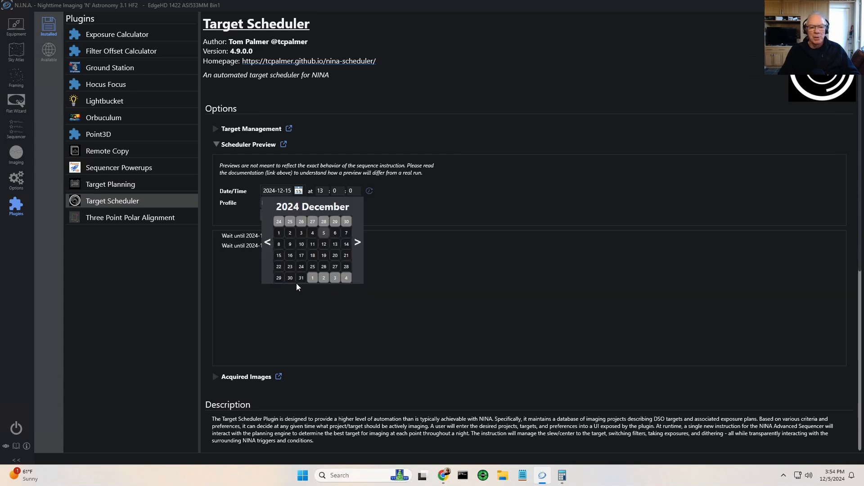
click(291, 279)
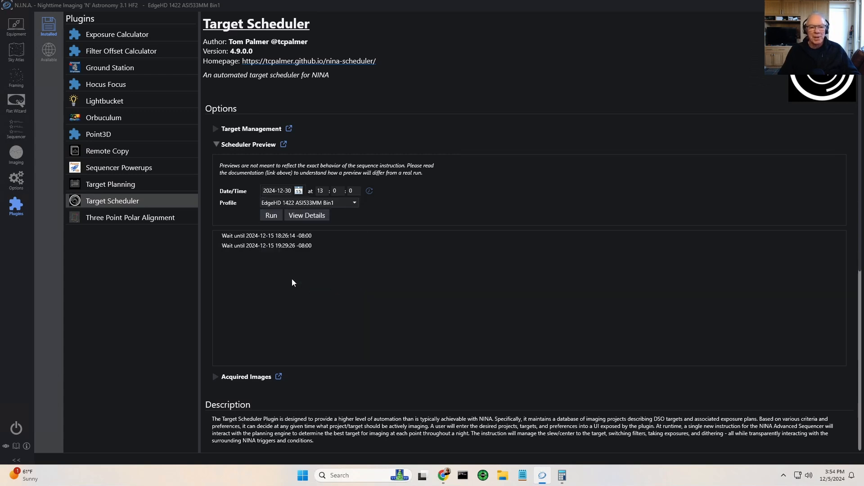
click(270, 216)
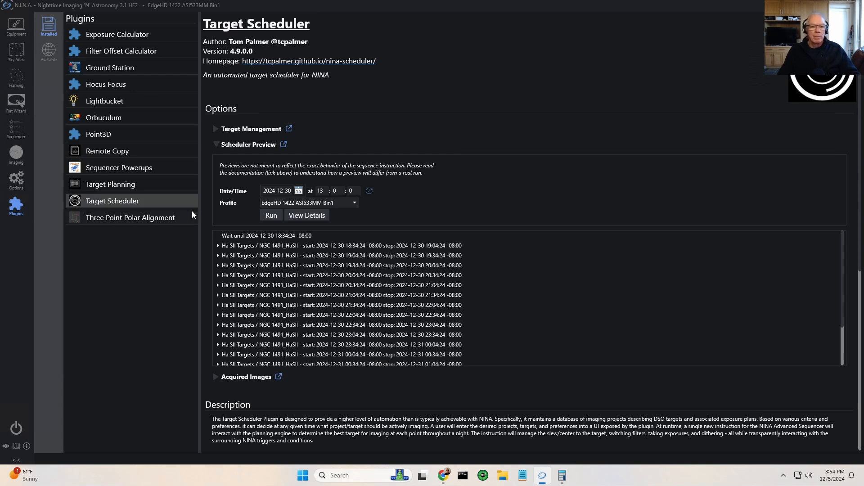
Return to target management, set the OIII Targets project's priority to High, and save the project
click(215, 145)
click(215, 129)
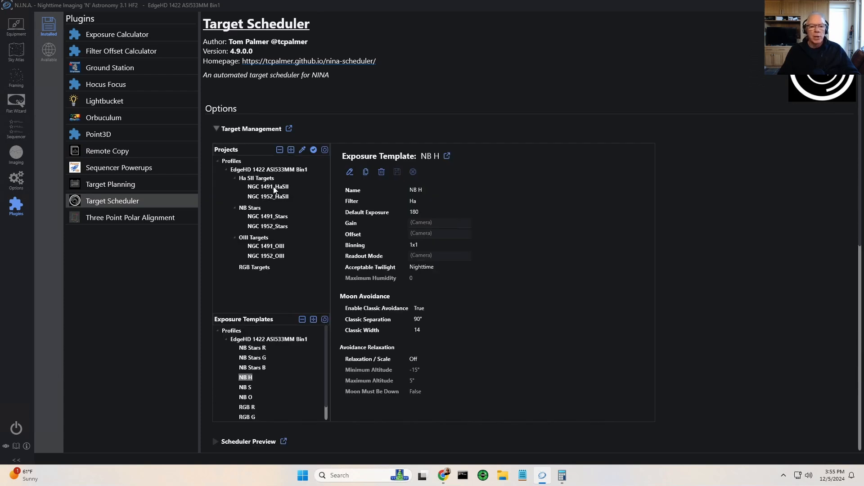
click(266, 240)
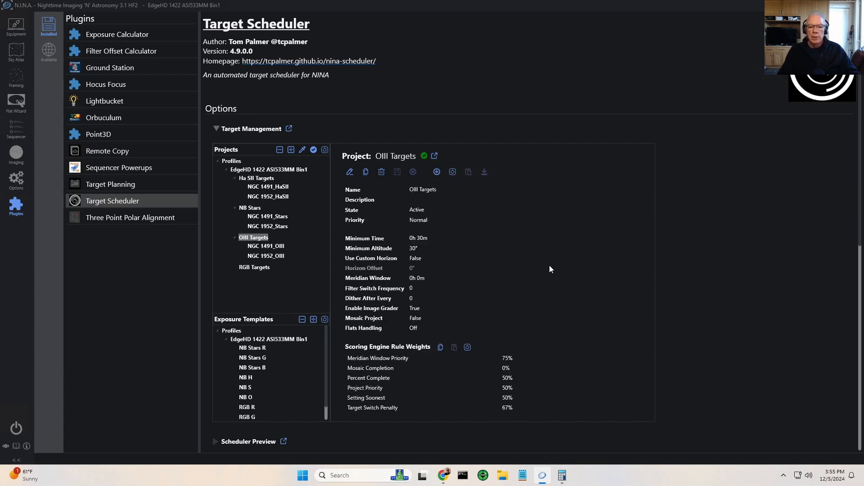
click(349, 172)
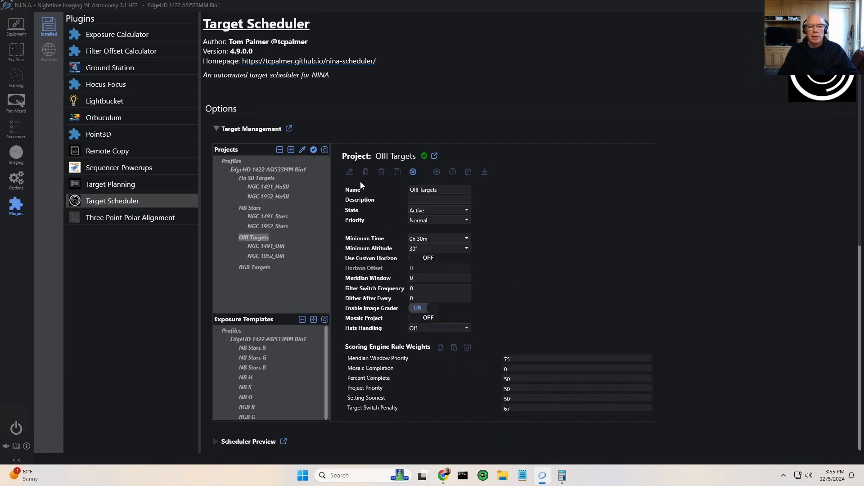
click(466, 220)
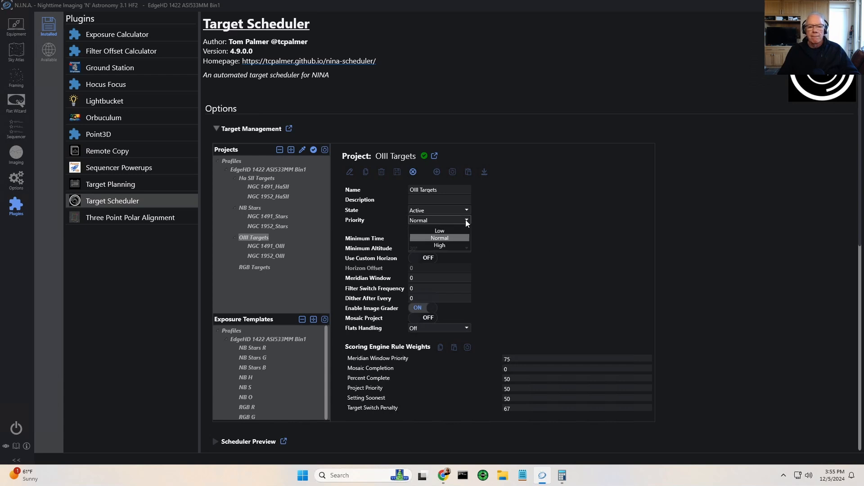
click(440, 245)
click(399, 171)
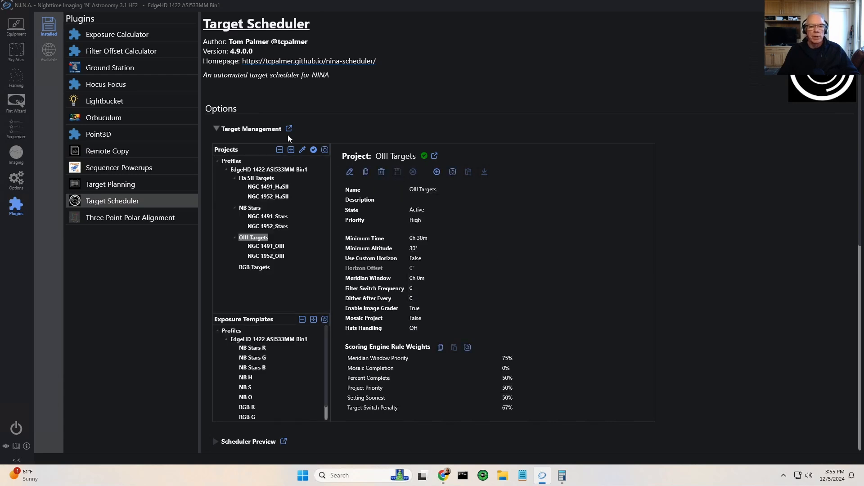
Close target management and rerun the scheduler preview for 2024-12-30 with the OIII Targets project at High priority
click(217, 129)
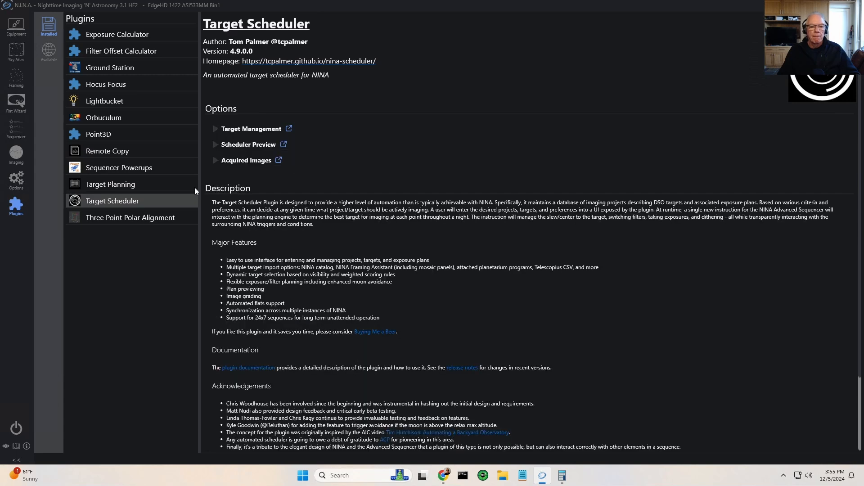
click(215, 144)
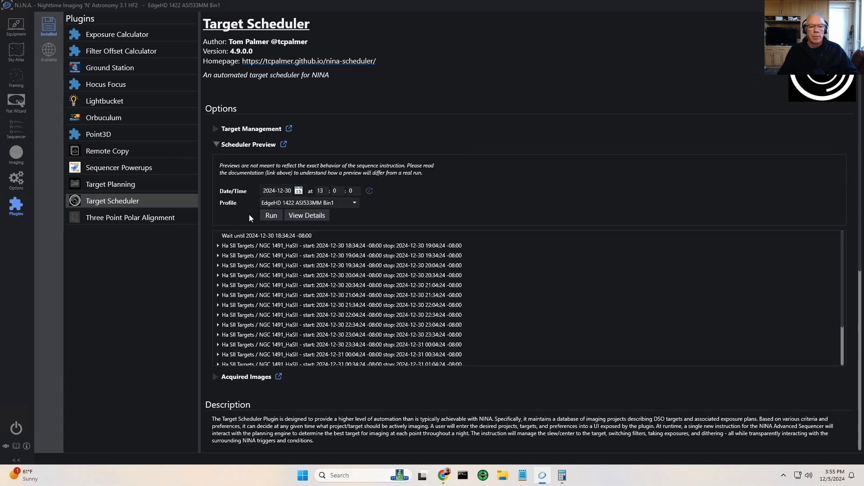
click(271, 216)
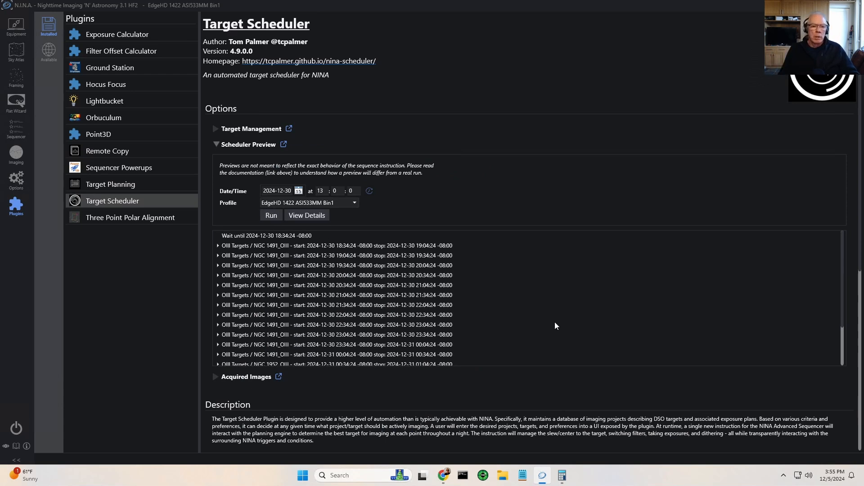
Reopen target management and display the Ha SII Targets project's settings
click(216, 129)
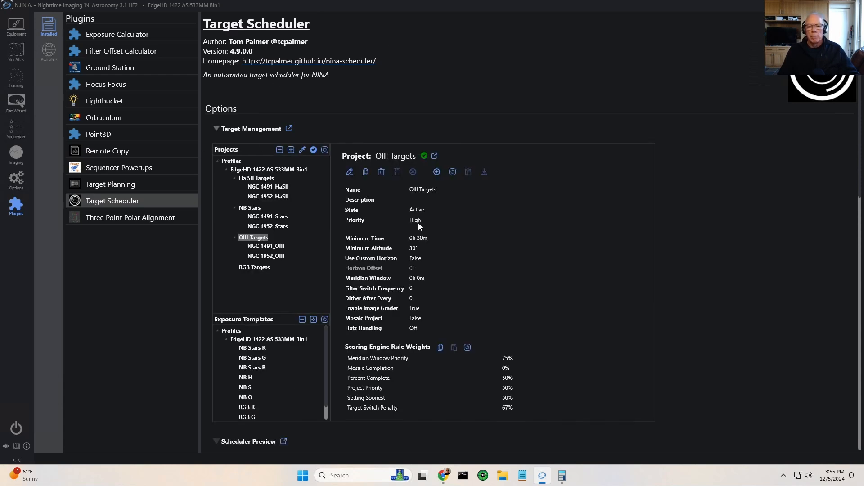
click(267, 179)
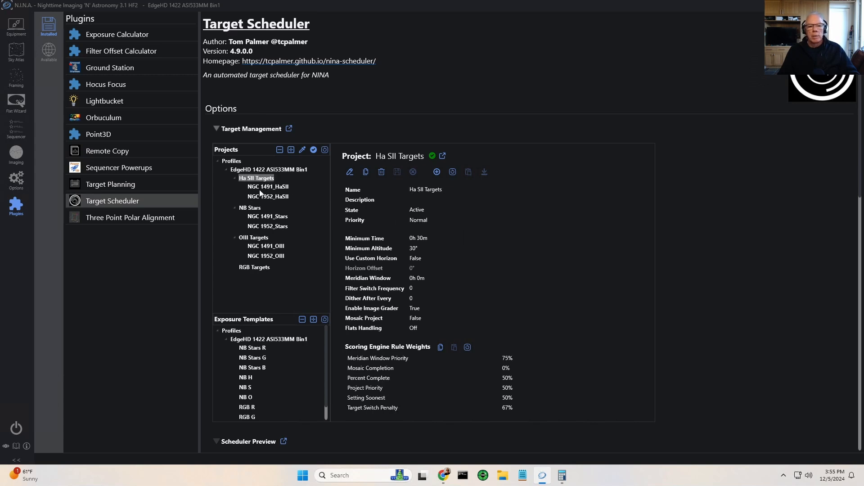